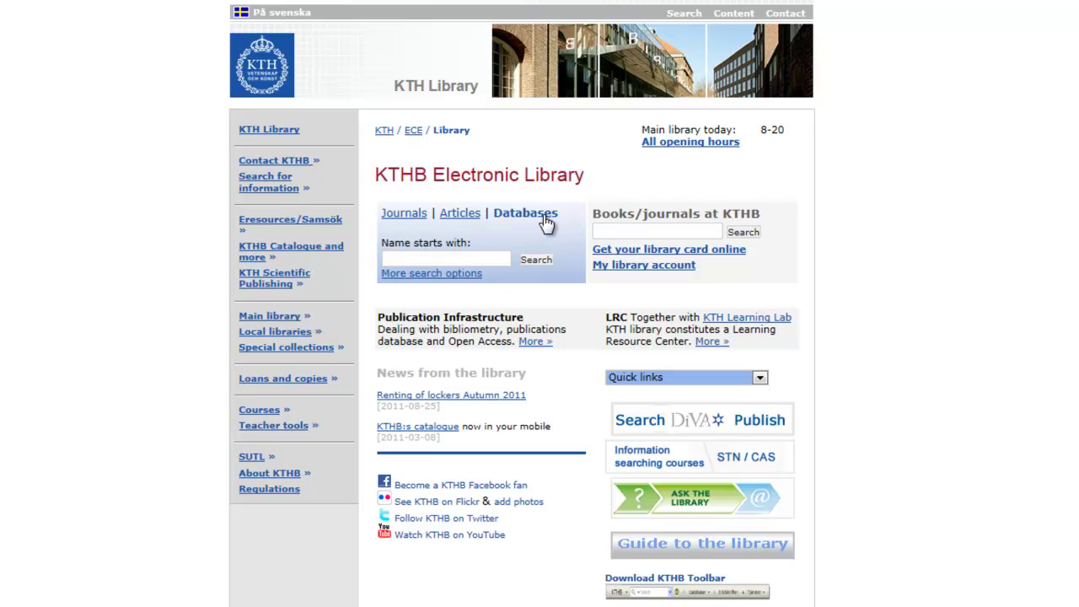
# - Find SciFinder in the library's databases starting with 's', open its registration, and accept the licence
pyautogui.click(421, 259)
pyautogui.write('s')
pyautogui.click(409, 275)
pyautogui.press('Return')
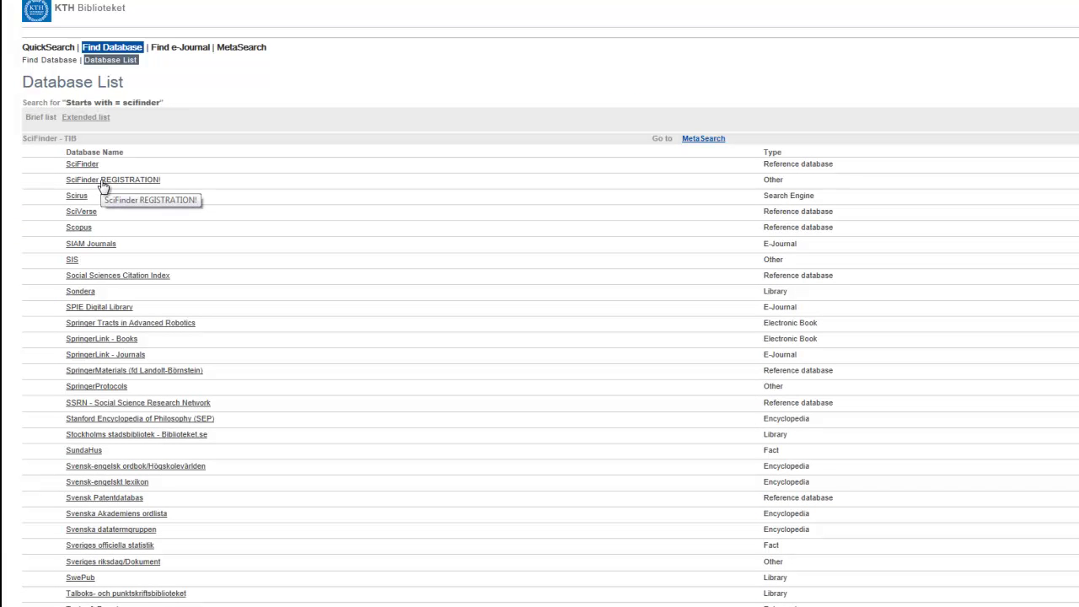
pyautogui.click(108, 180)
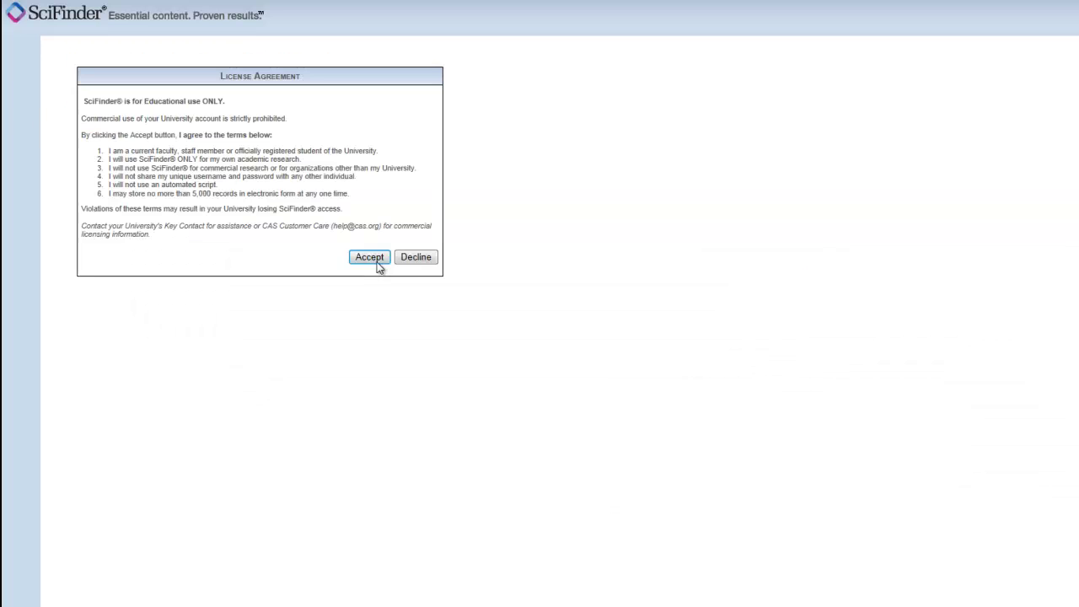
pyautogui.click(371, 257)
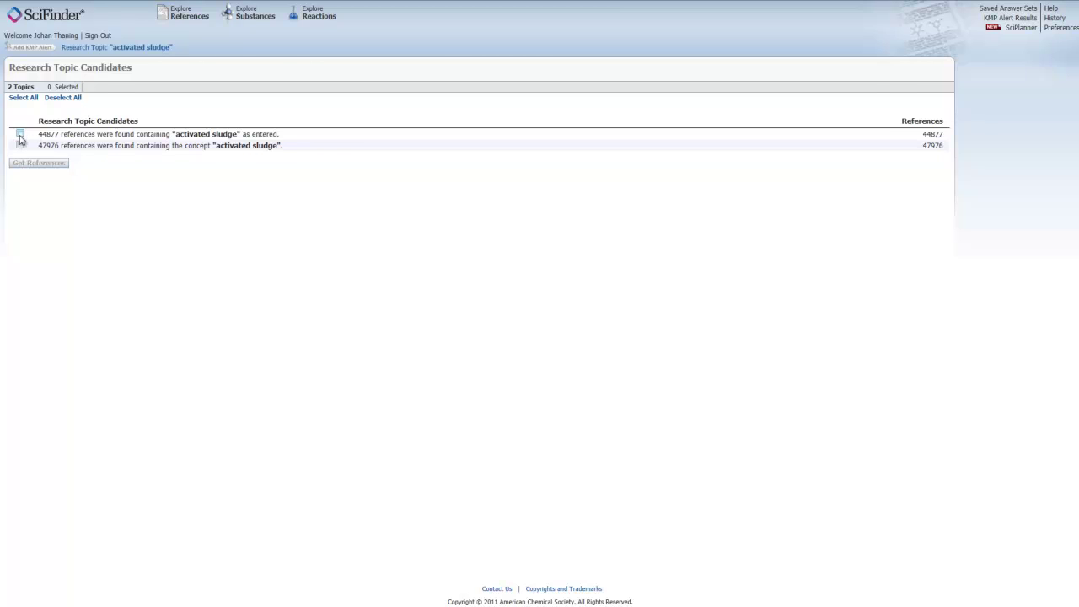
# - Take the 'activated sludge' as-entered candidate's references and refine them to the CAPLUS database
pyautogui.click(20, 137)
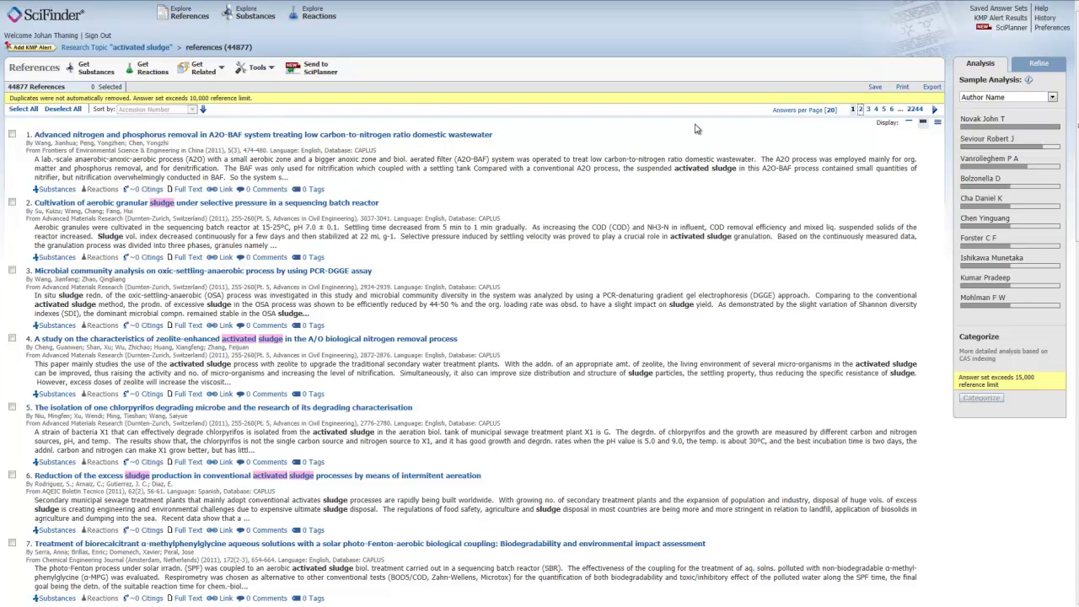
pyautogui.click(1039, 64)
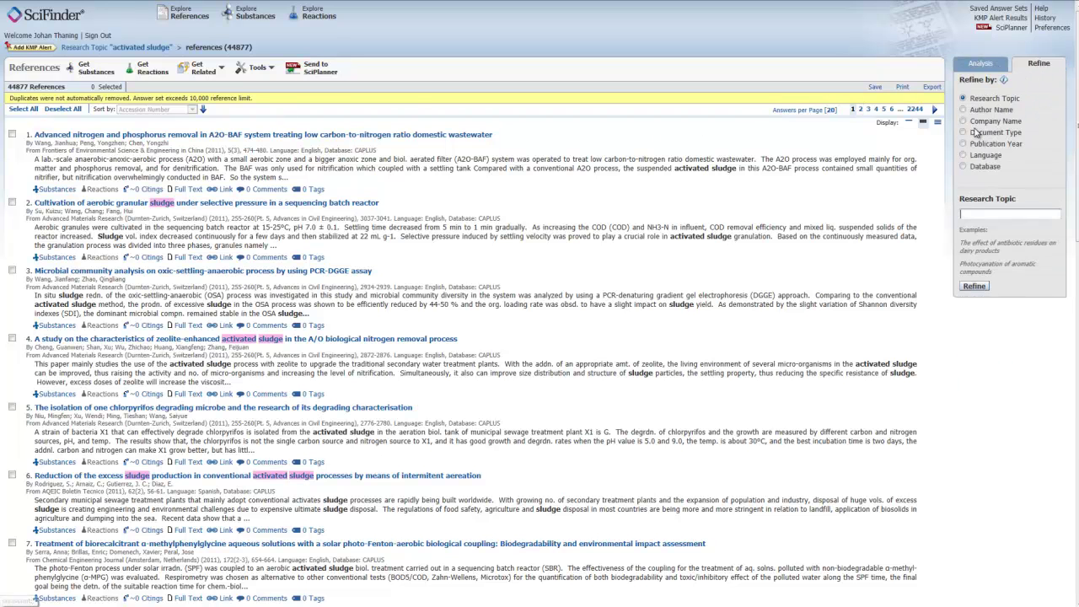
pyautogui.click(963, 166)
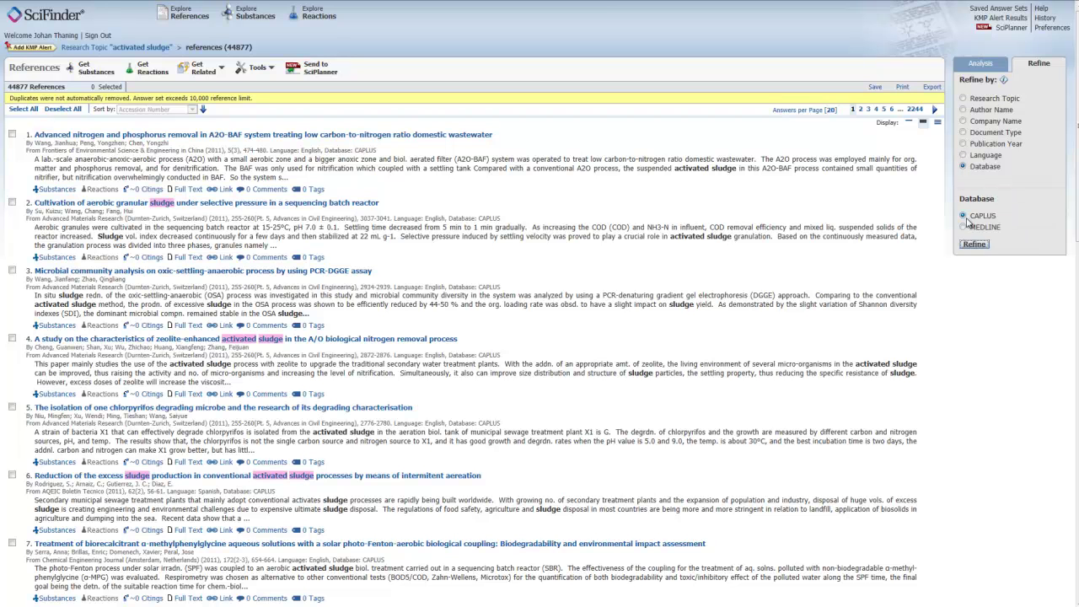
pyautogui.click(974, 244)
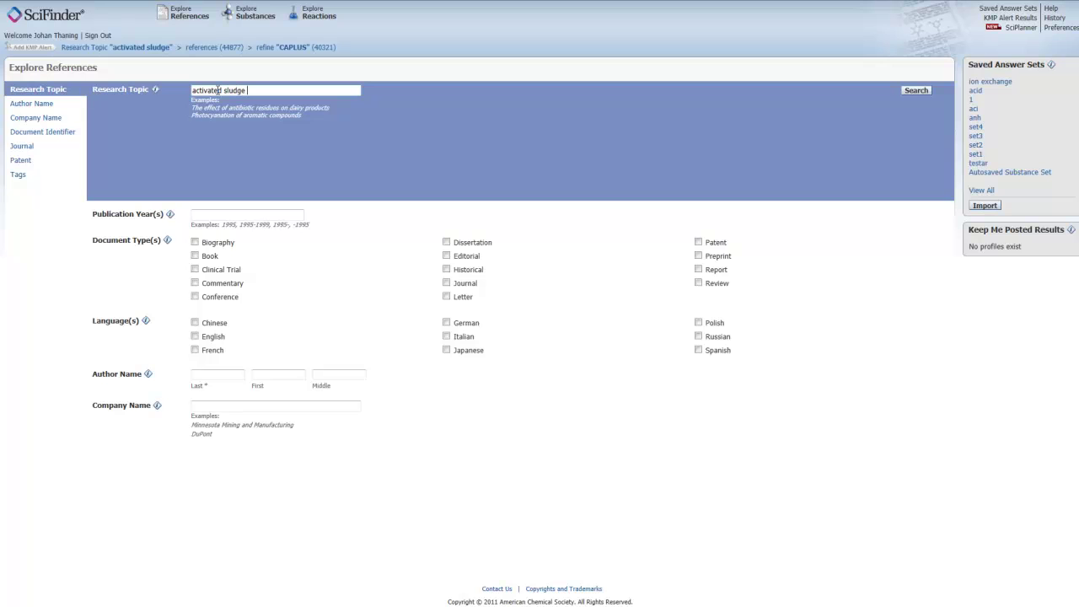
# - Search 'activated sludge AND bioreactors' and get references for the candidate containing both concepts
pyautogui.write('AND bioreactors')
pyautogui.press('Return')
pyautogui.click(20, 146)
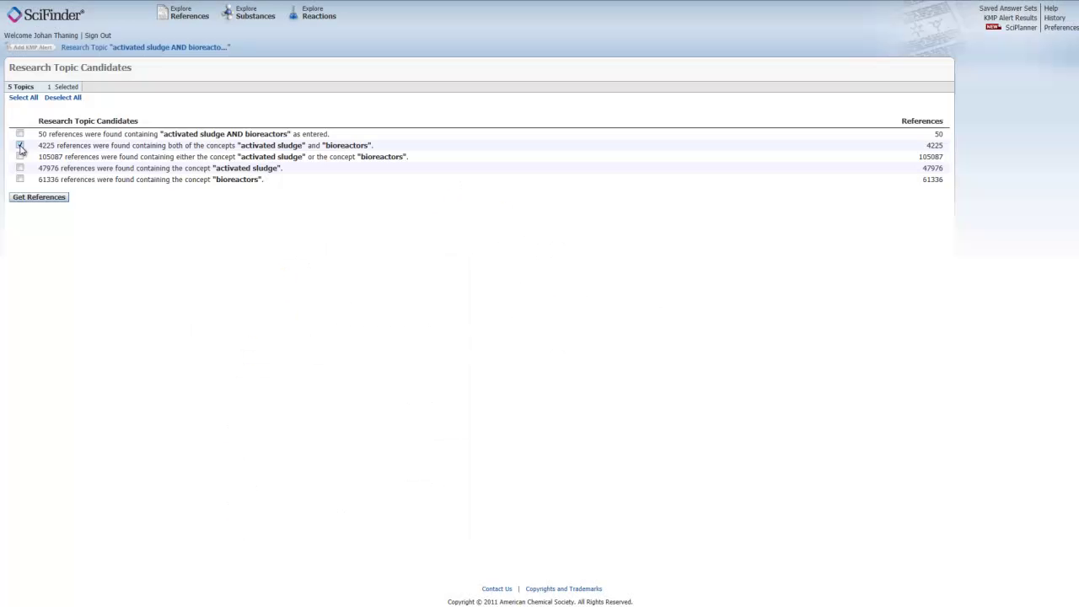
pyautogui.click(39, 197)
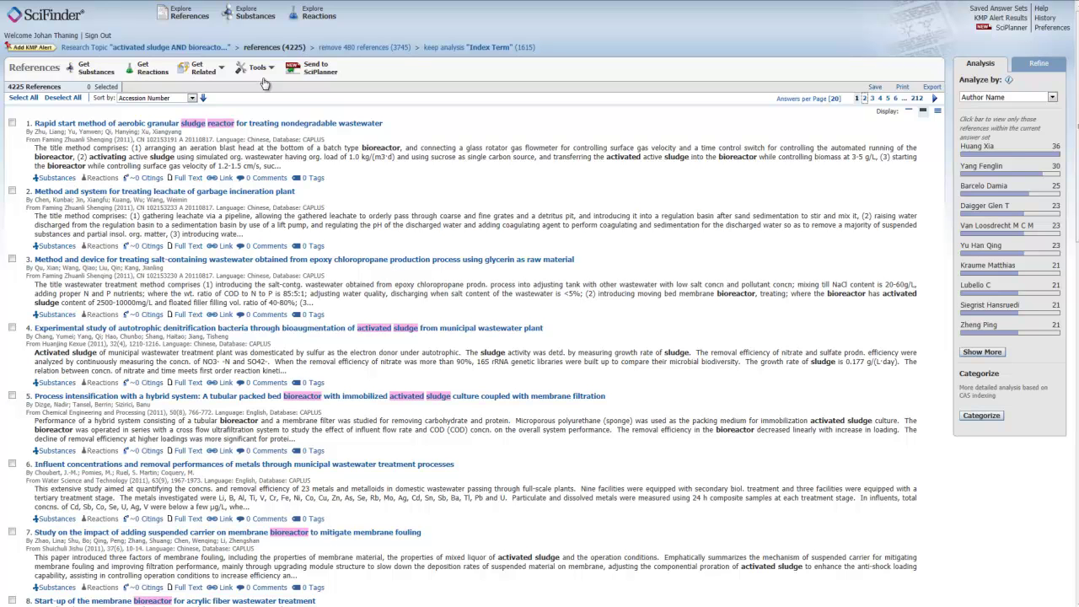
# - Remove duplicate references with Tools > Remove Duplicates, leaving the sort order at accession number
pyautogui.moveTo(271, 54)
pyautogui.click(261, 69)
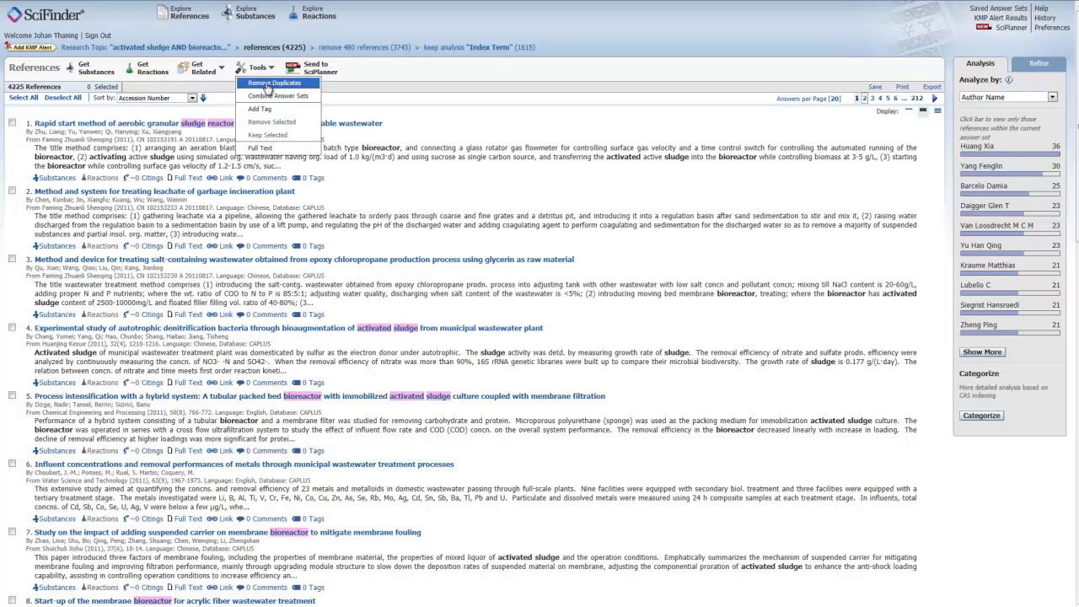
pyautogui.click(270, 83)
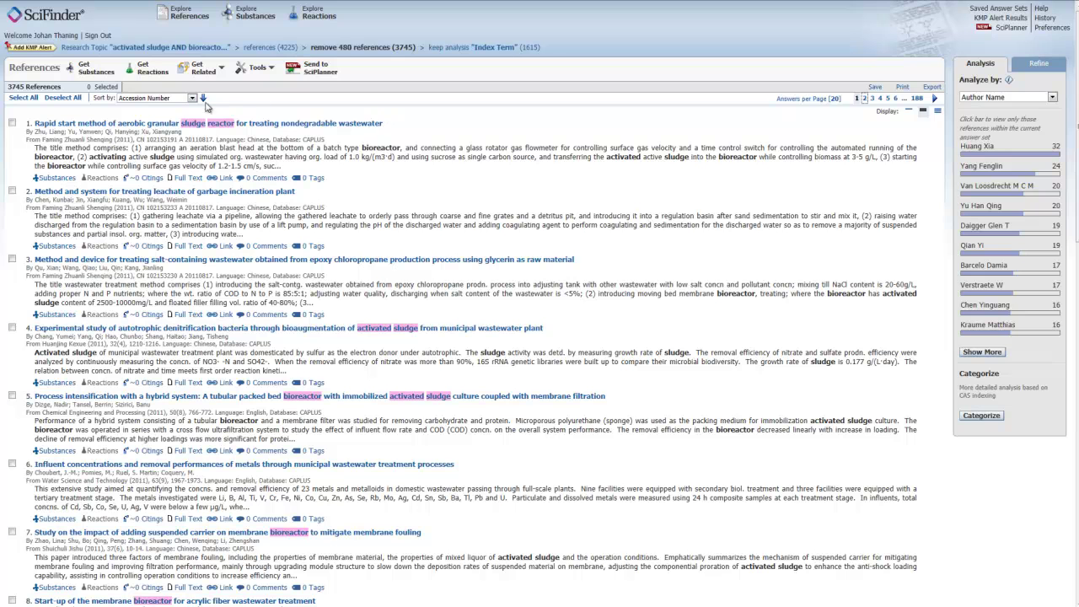
pyautogui.click(192, 98)
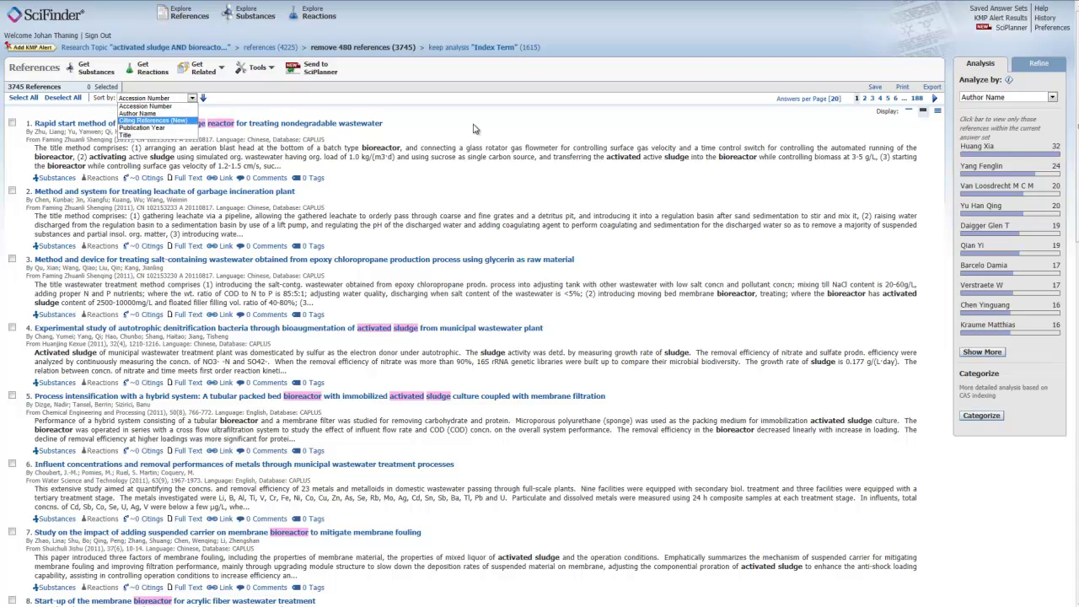
pyautogui.click(511, 125)
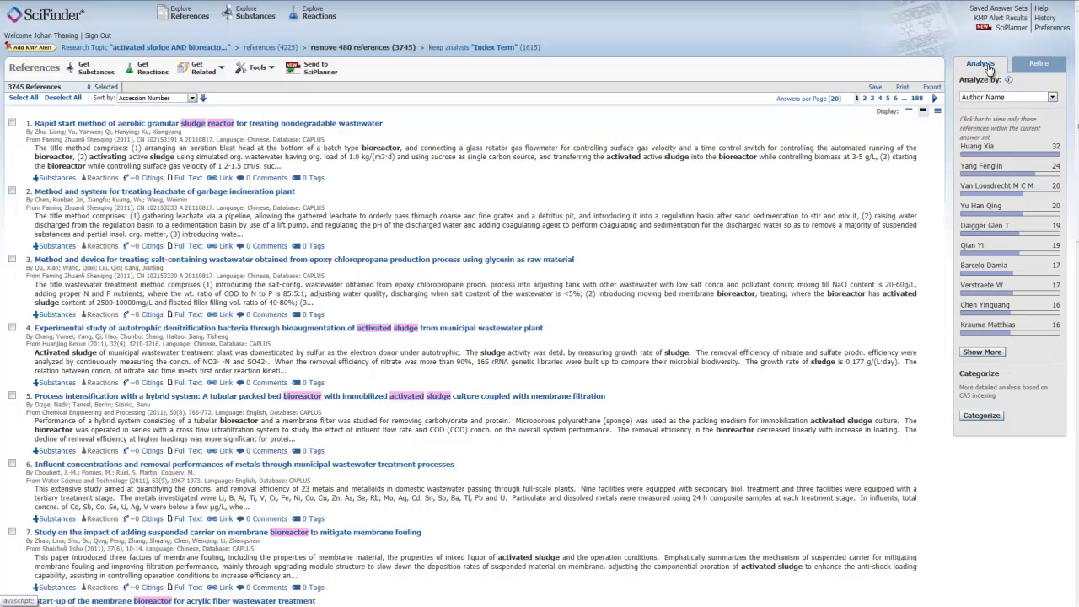
# - Analyze the 3745 references by Index Term and filter to the Bioreactors term
pyautogui.click(1054, 99)
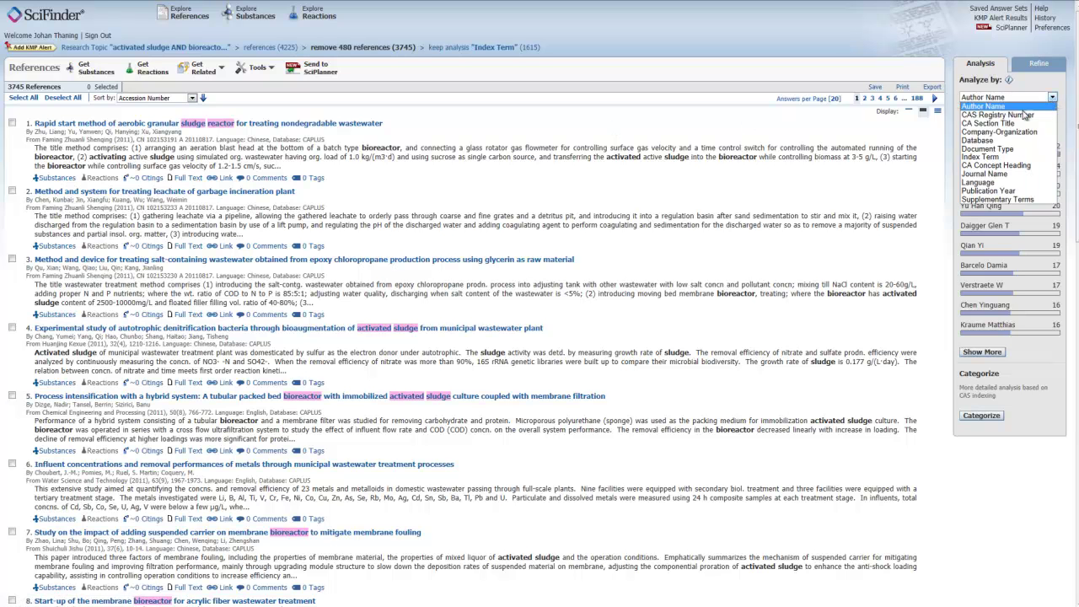
pyautogui.click(986, 158)
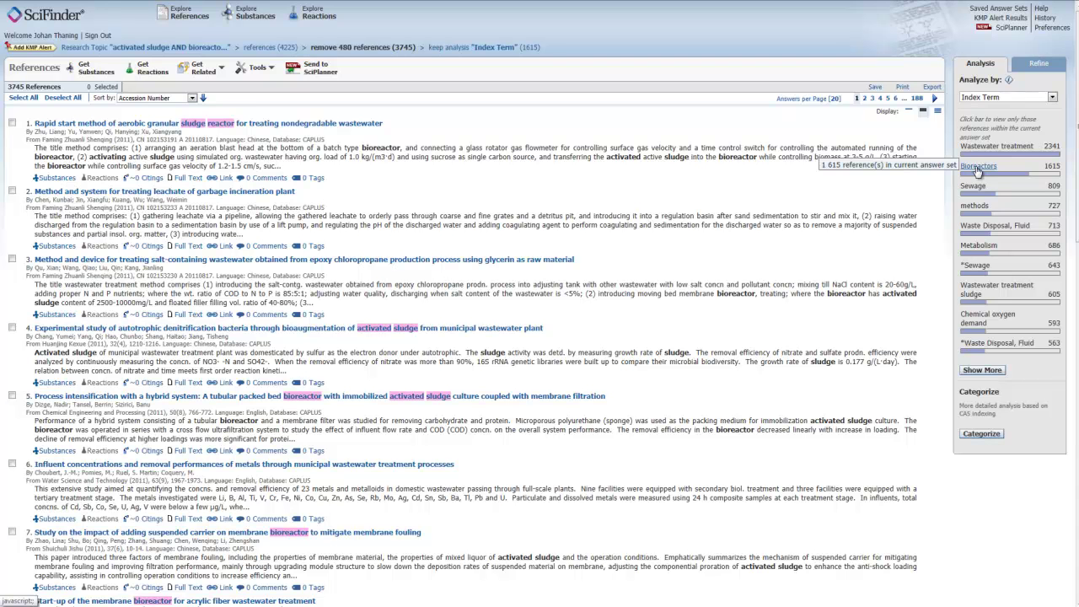
pyautogui.click(978, 169)
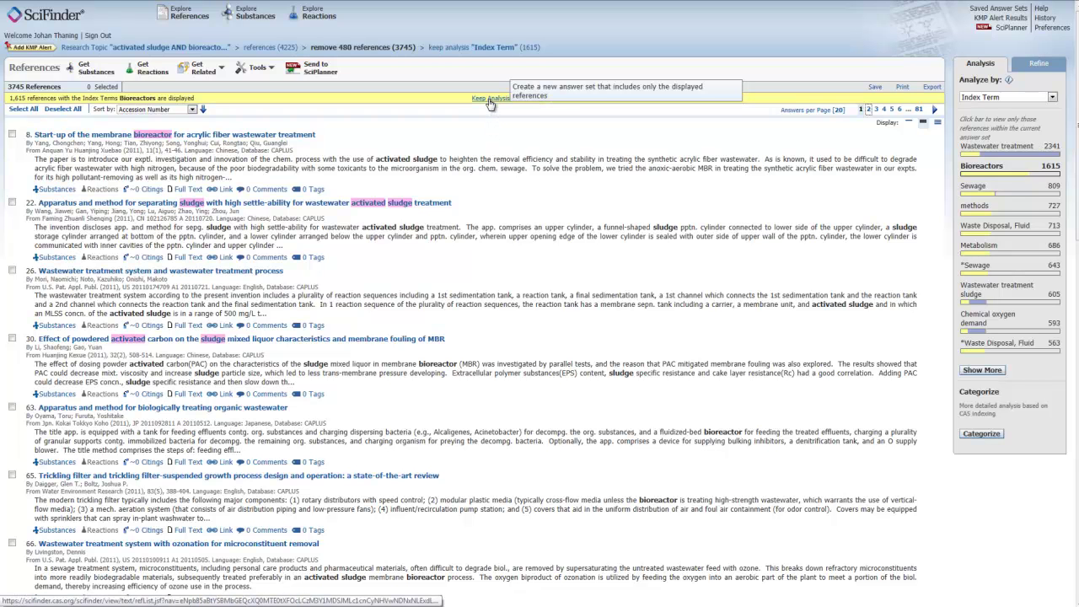
# - Keep the Bioreactors analysis as a new answer set of 1615 references
pyautogui.click(491, 98)
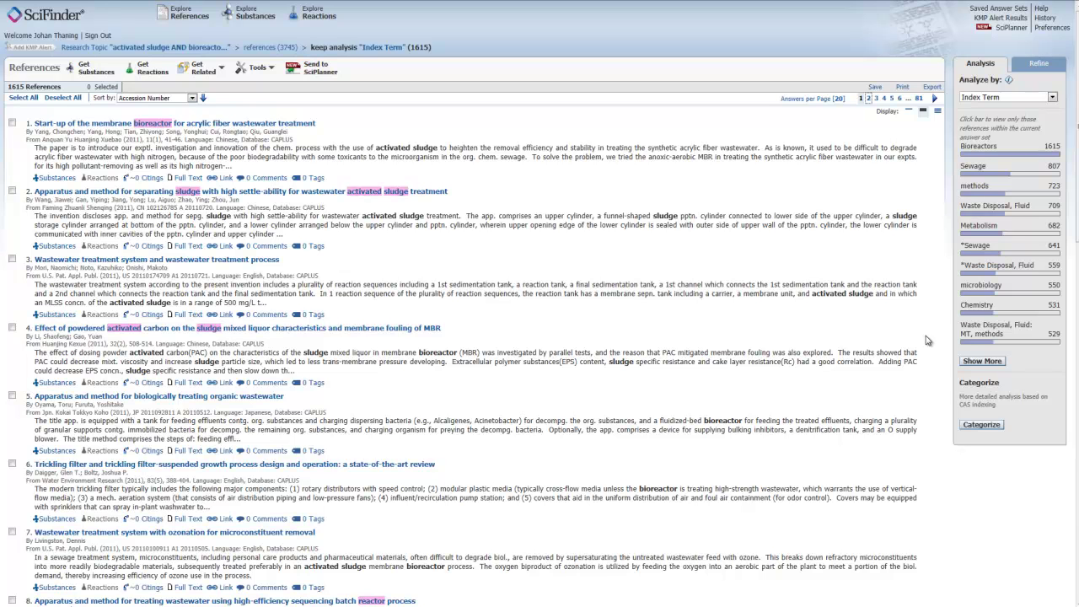
# - Filter by Oxygen Consumption, Chemical and Biochemical oxygen demand index terms and keep the 209 references
pyautogui.click(976, 362)
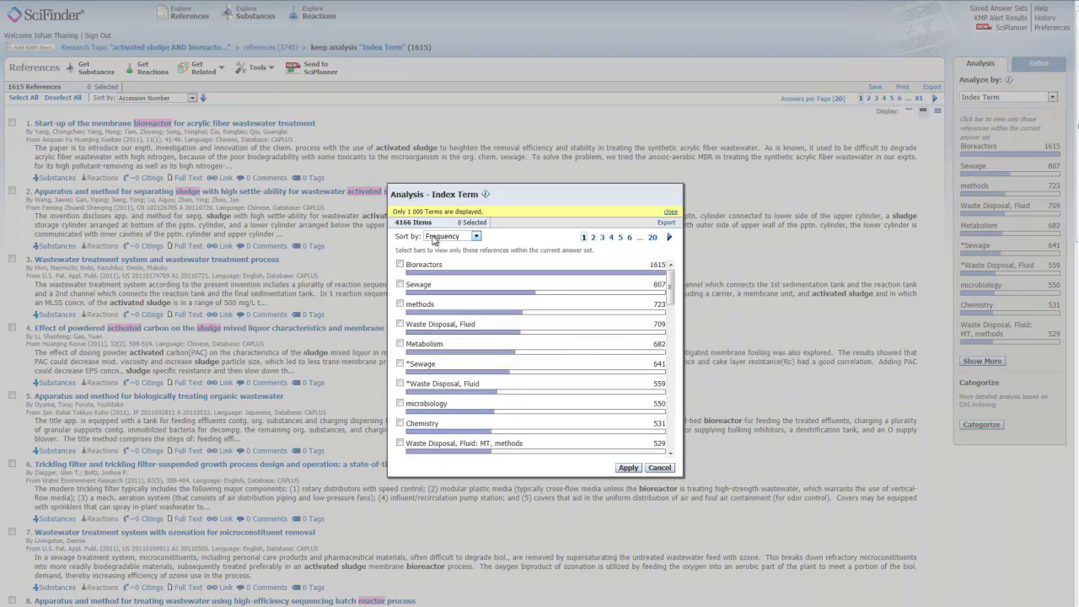
pyautogui.click(475, 239)
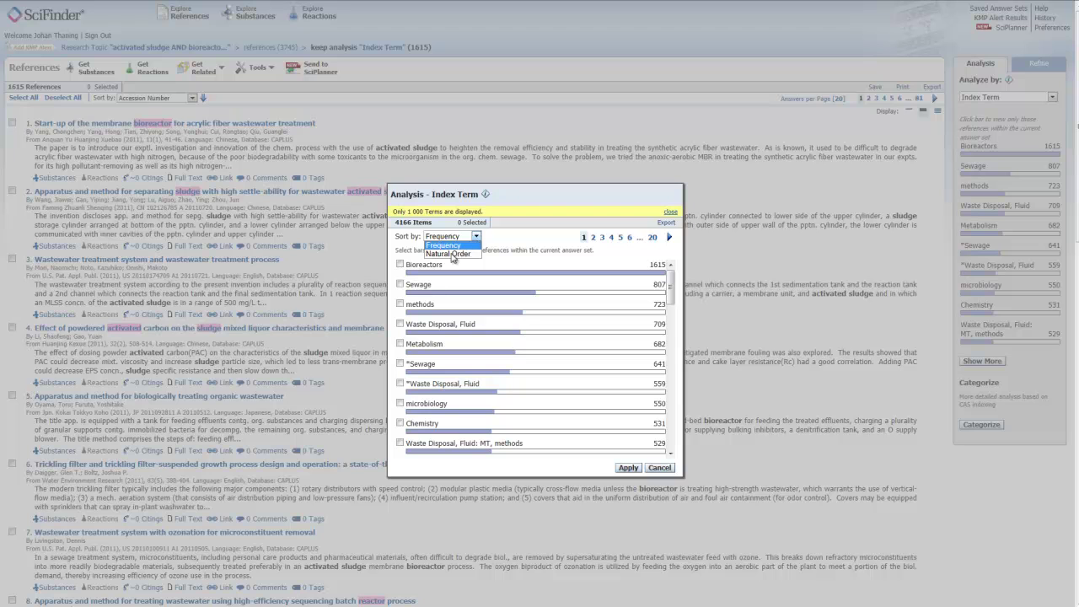
pyautogui.click(450, 256)
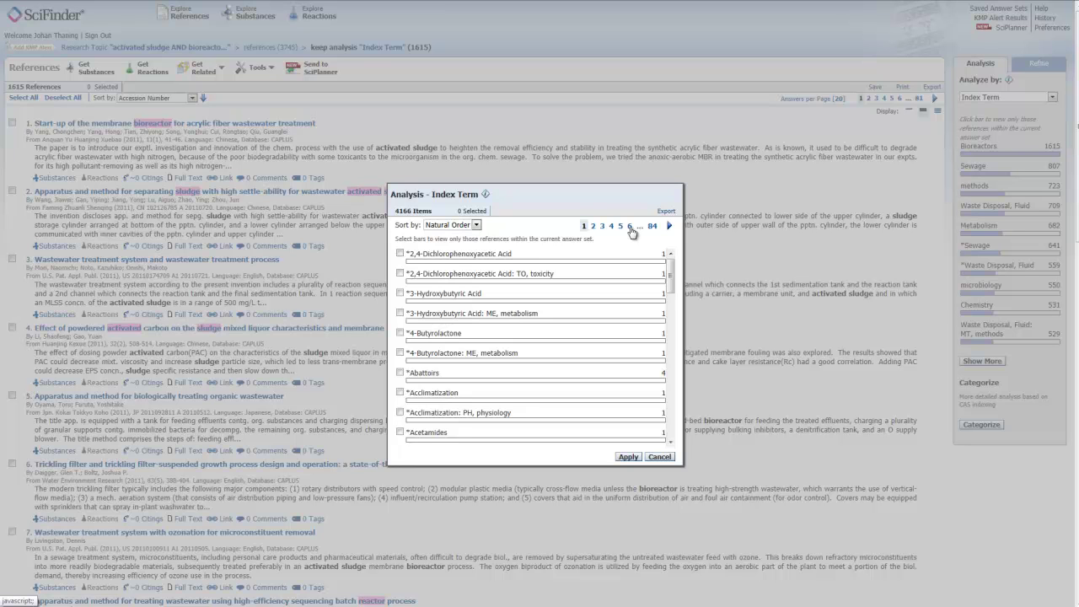
pyautogui.click(631, 229)
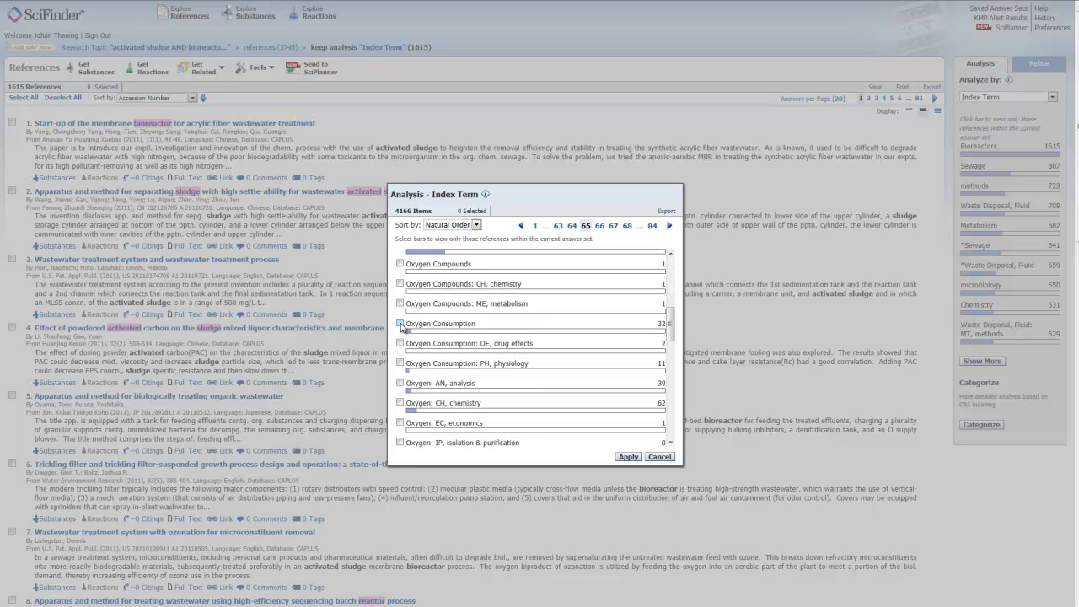
pyautogui.click(401, 323)
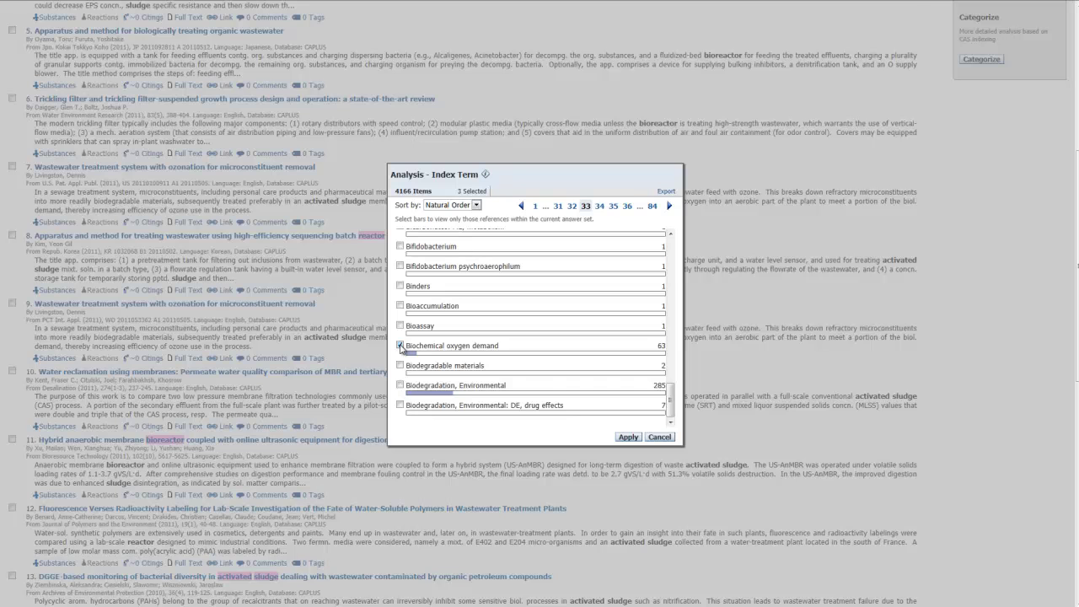
pyautogui.click(401, 346)
pyautogui.click(627, 438)
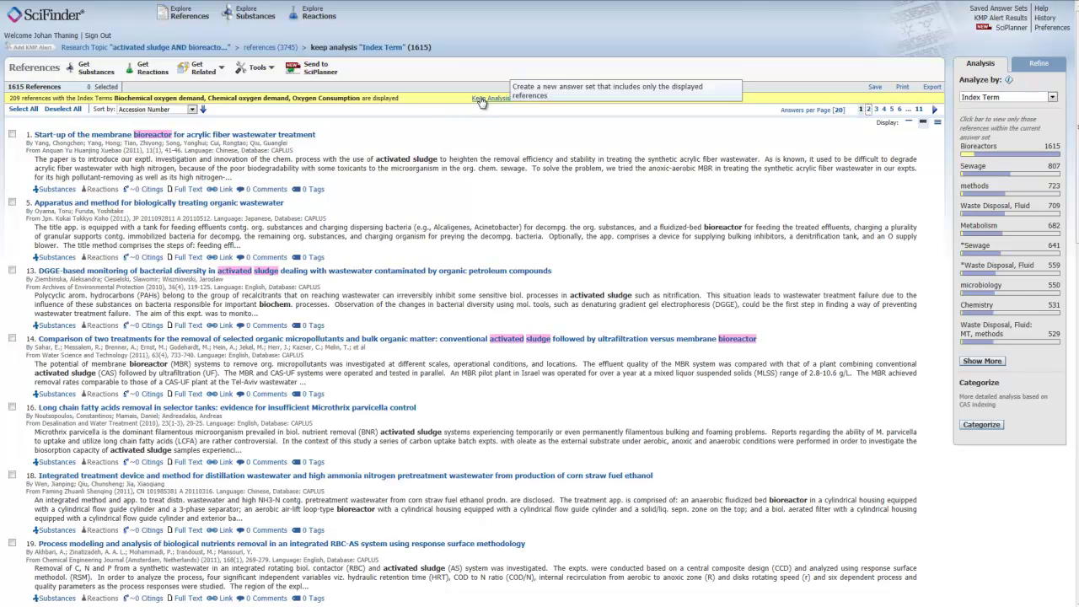
pyautogui.click(481, 100)
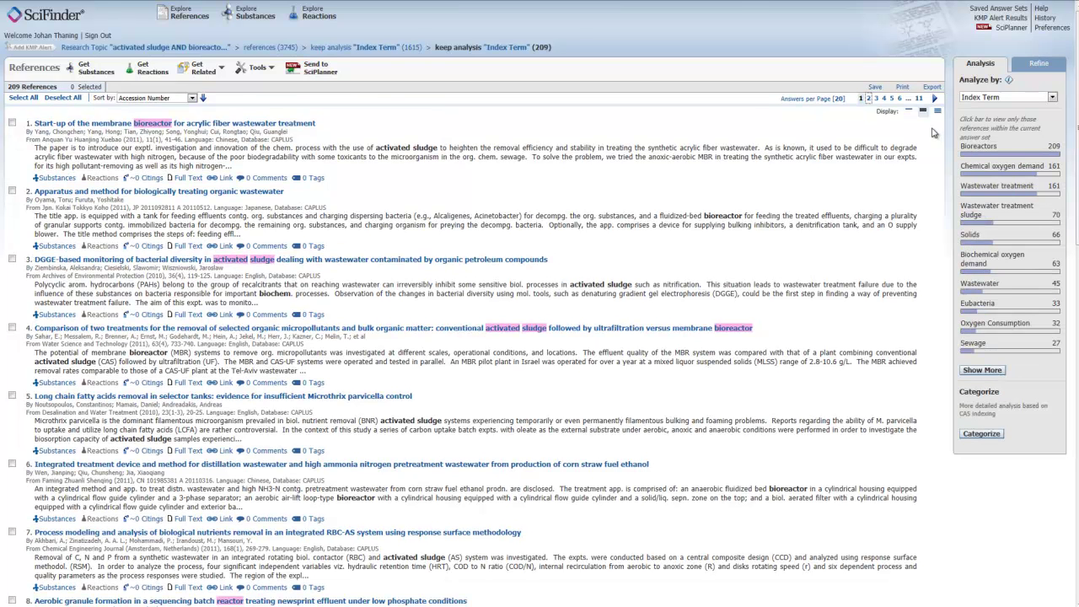
# - Break the references down by Document Type, then by Language
pyautogui.click(1053, 98)
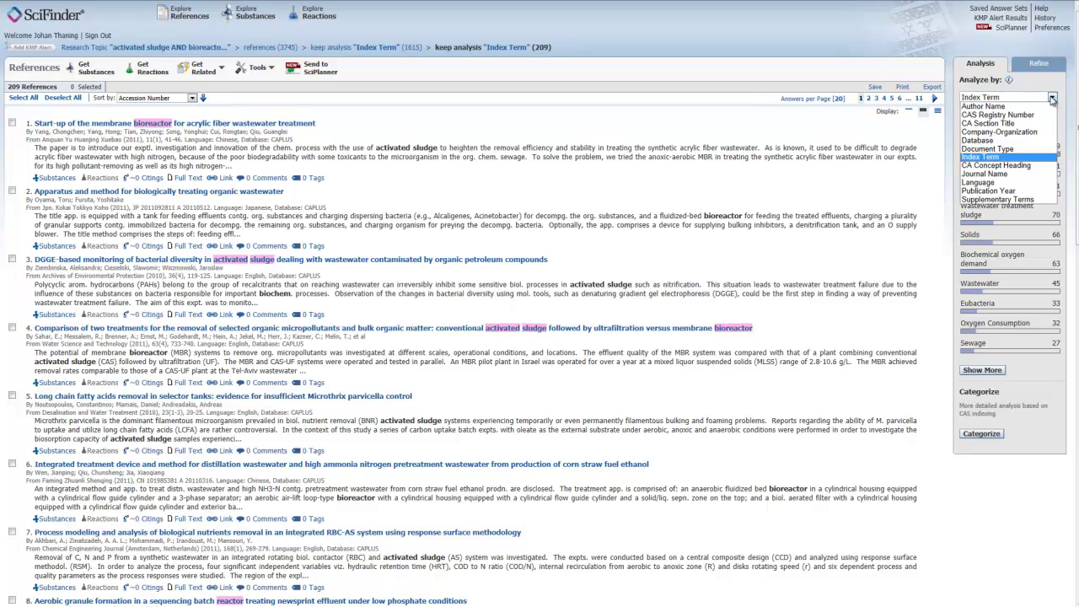
pyautogui.click(1003, 156)
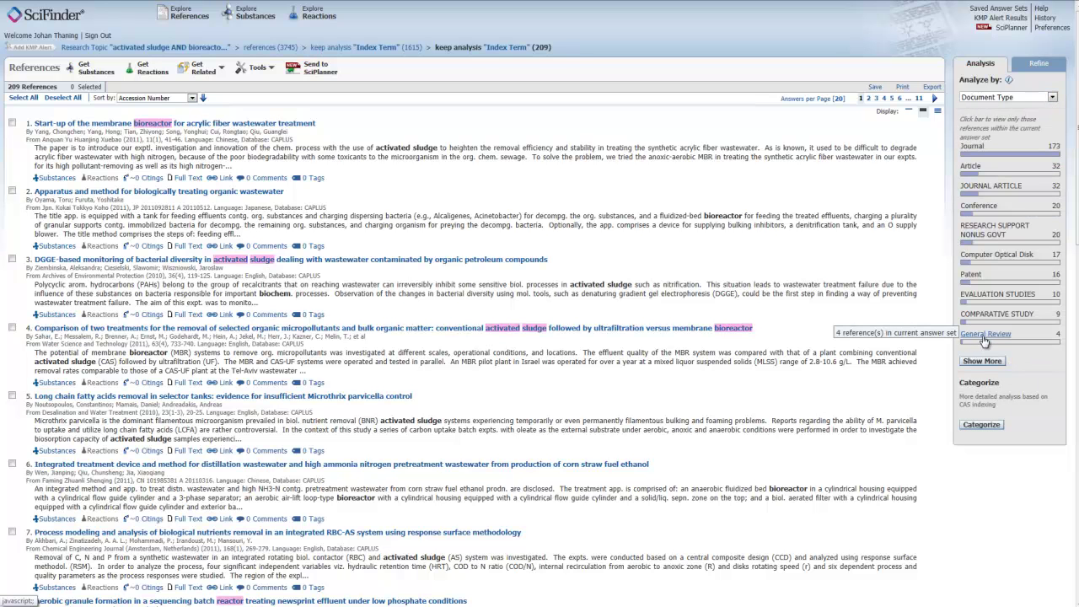
pyautogui.click(1053, 97)
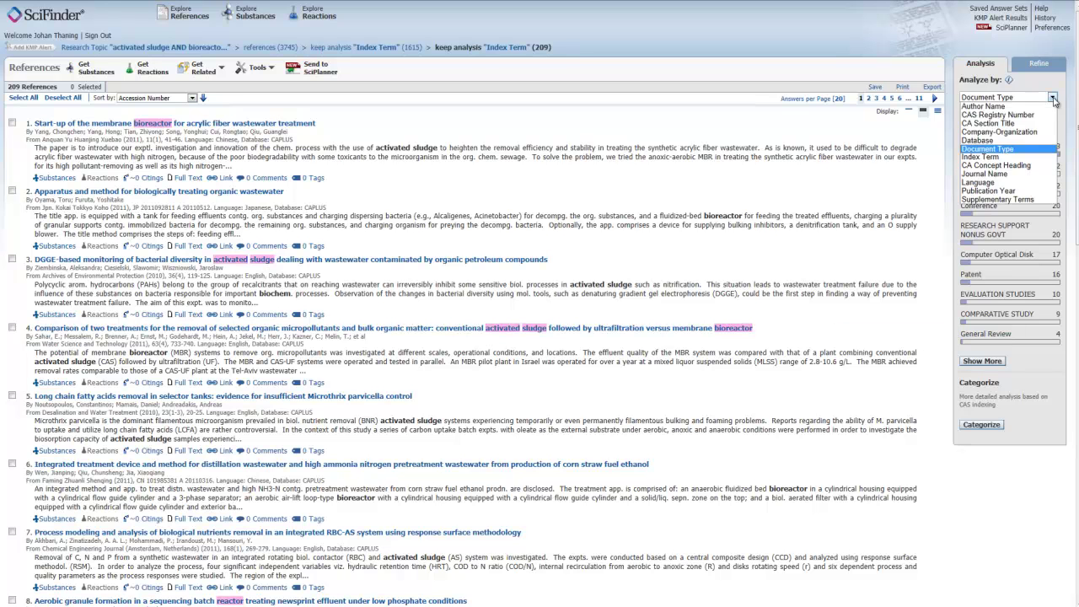
pyautogui.click(995, 189)
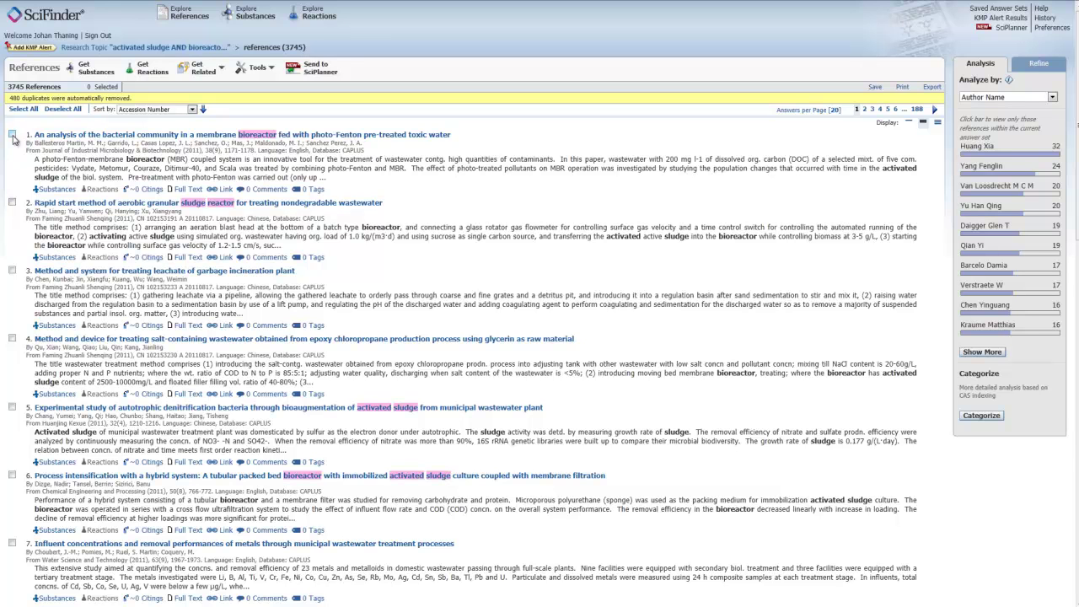
# - Select references 1 and 2 and start exporting them
pyautogui.click(13, 135)
pyautogui.click(12, 202)
pyautogui.click(928, 87)
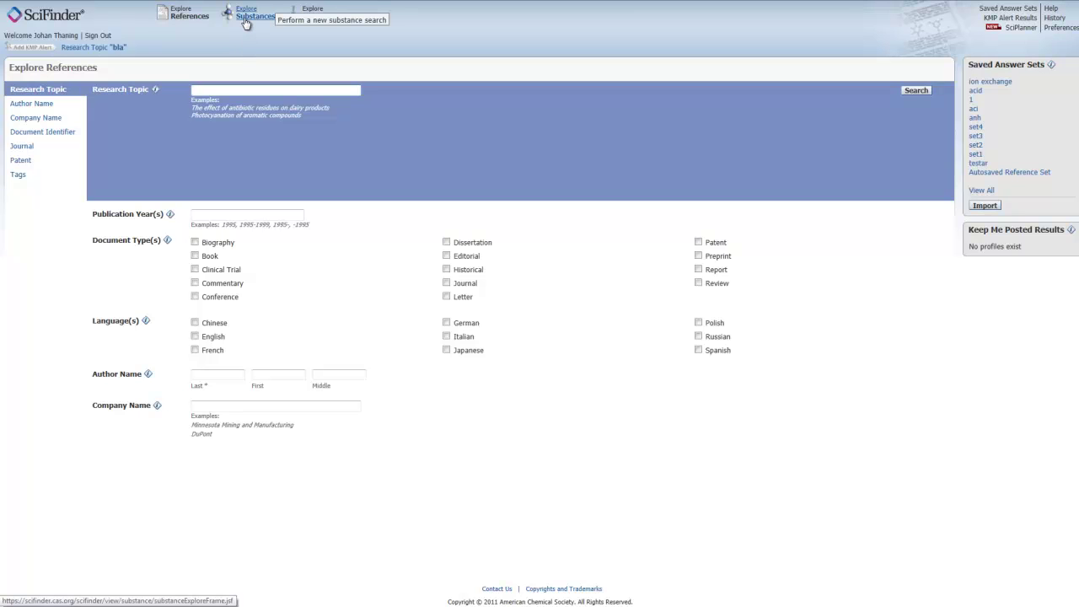
# - Start an Explore Substances search and open the Chemical Structure editor after viewing the other search types
pyautogui.click(245, 22)
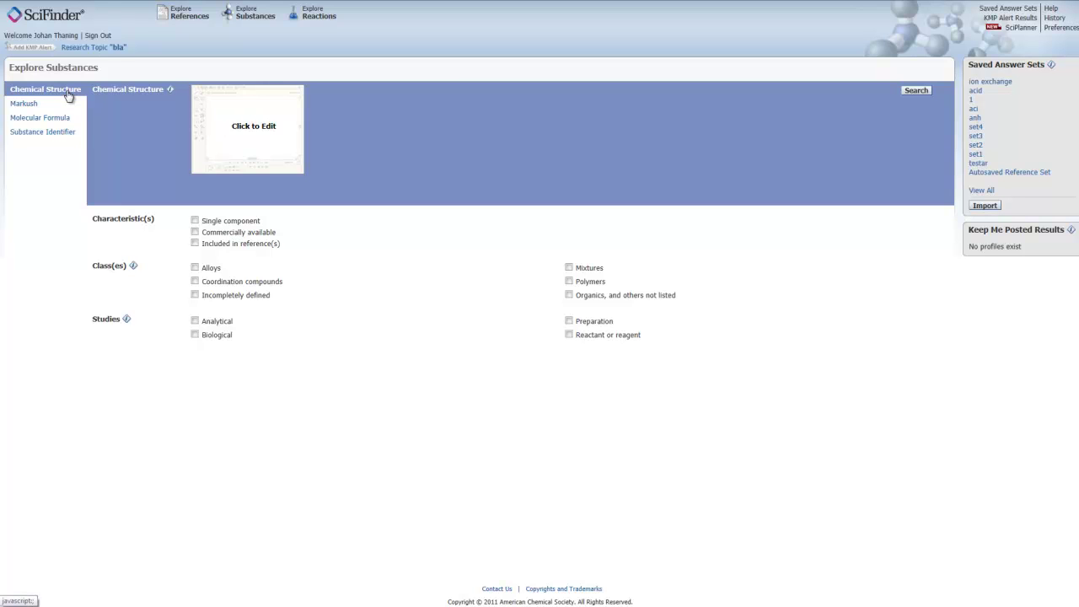
pyautogui.click(57, 119)
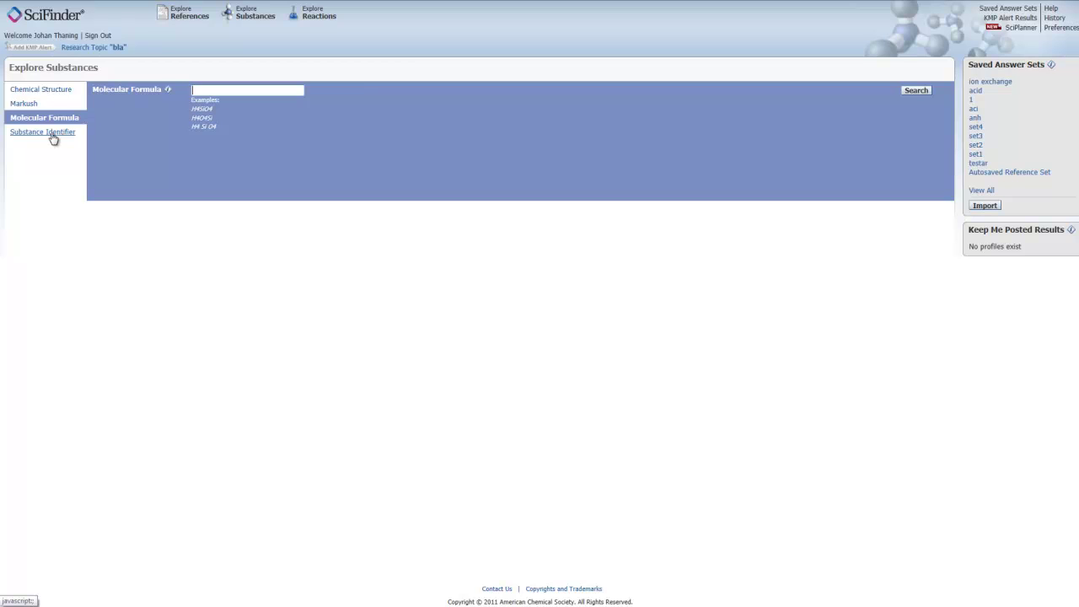
pyautogui.click(51, 133)
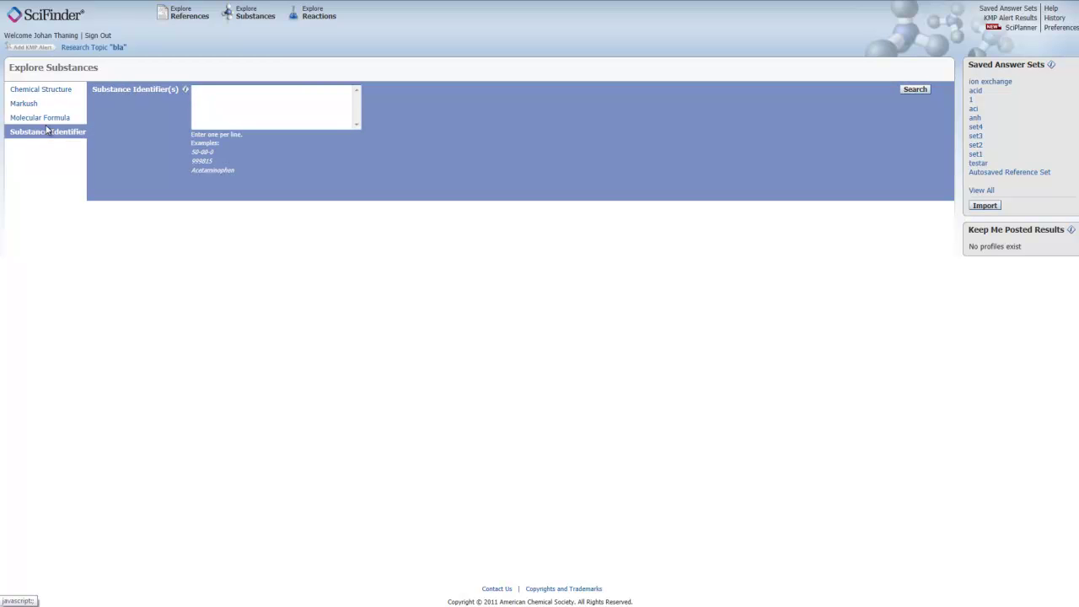
pyautogui.click(50, 91)
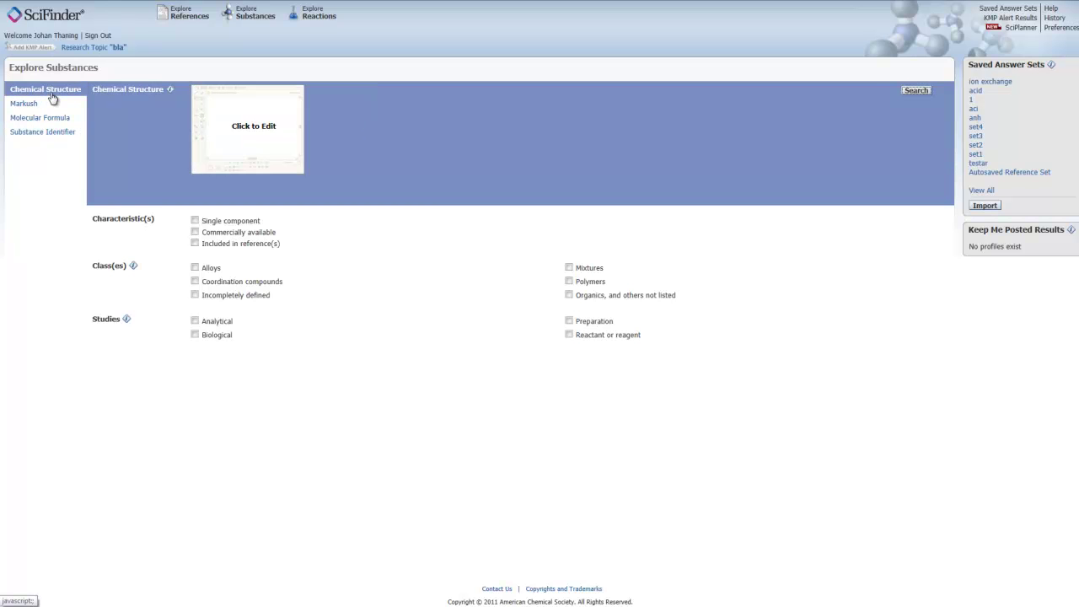
pyautogui.click(251, 130)
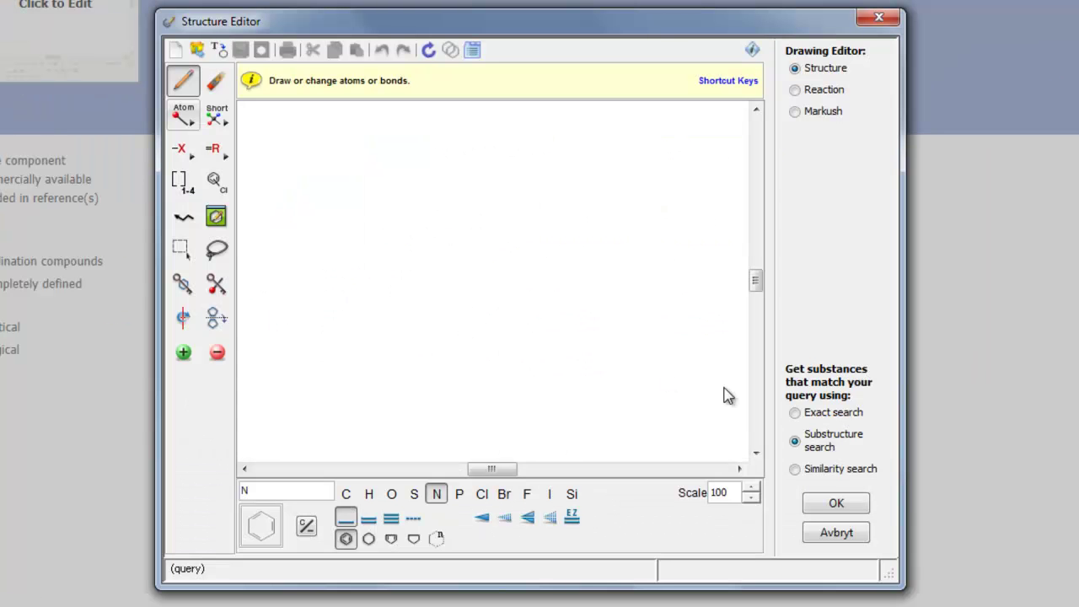
# - Set the query to Exact search and draw the zigzag carbon chain
pyautogui.click(795, 413)
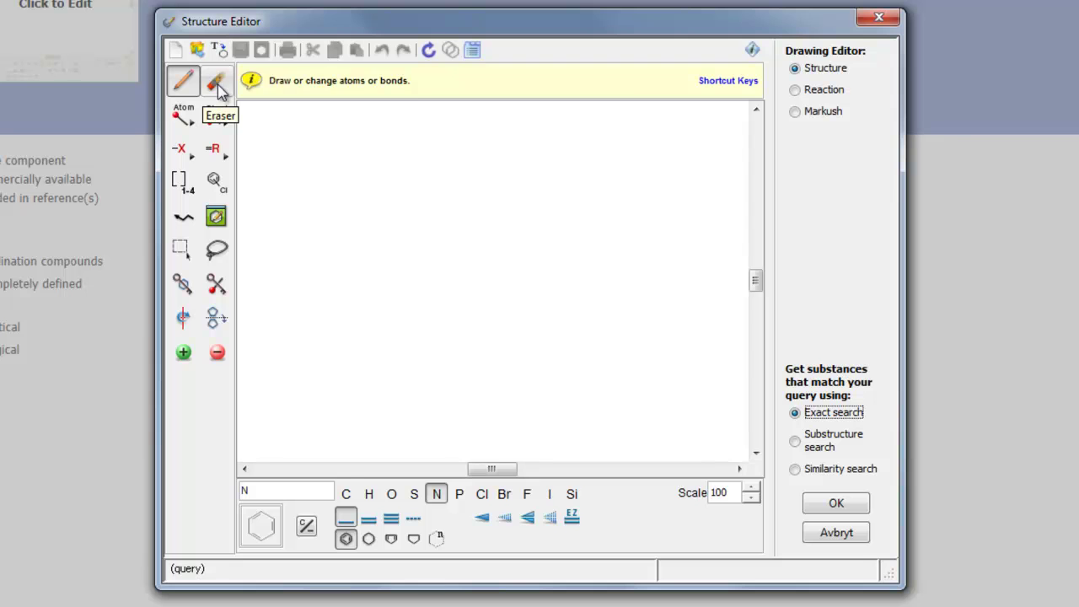
pyautogui.click(347, 496)
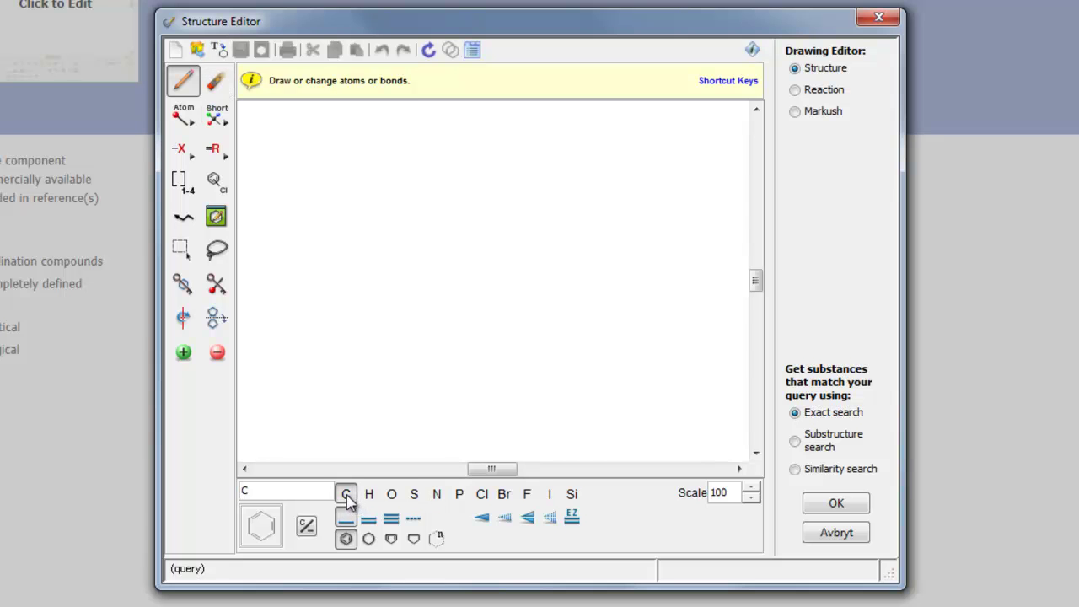
pyautogui.click(185, 124)
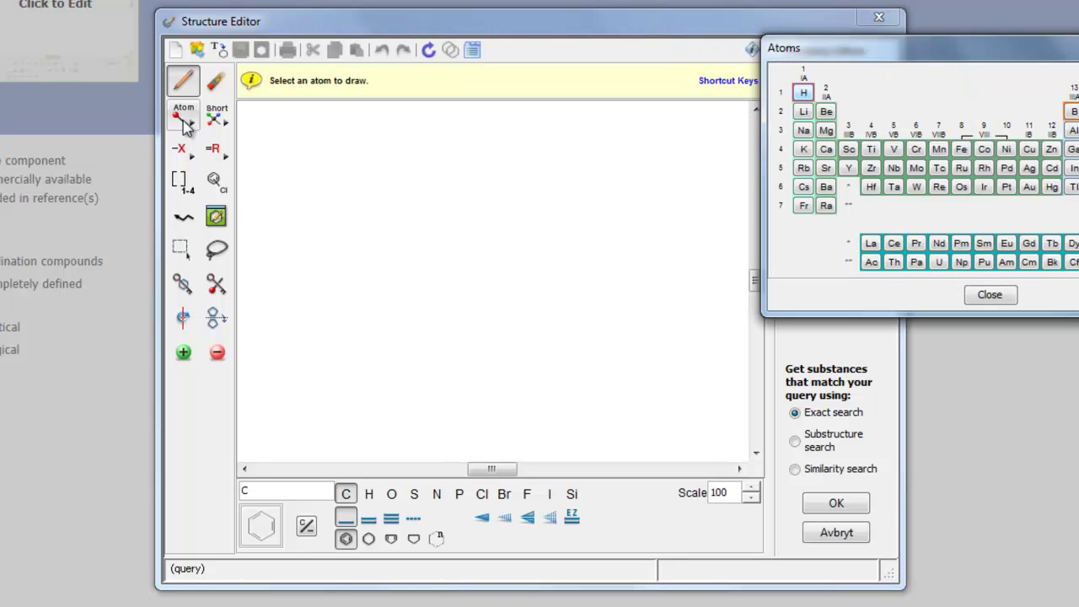
pyautogui.click(988, 296)
pyautogui.moveTo(295, 344)
pyautogui.mouseDown()
pyautogui.moveTo(321, 367)
pyautogui.moveTo(353, 334)
pyautogui.mouseUp()
pyautogui.click(352, 334)
pyautogui.click(371, 356)
pyautogui.click(394, 337)
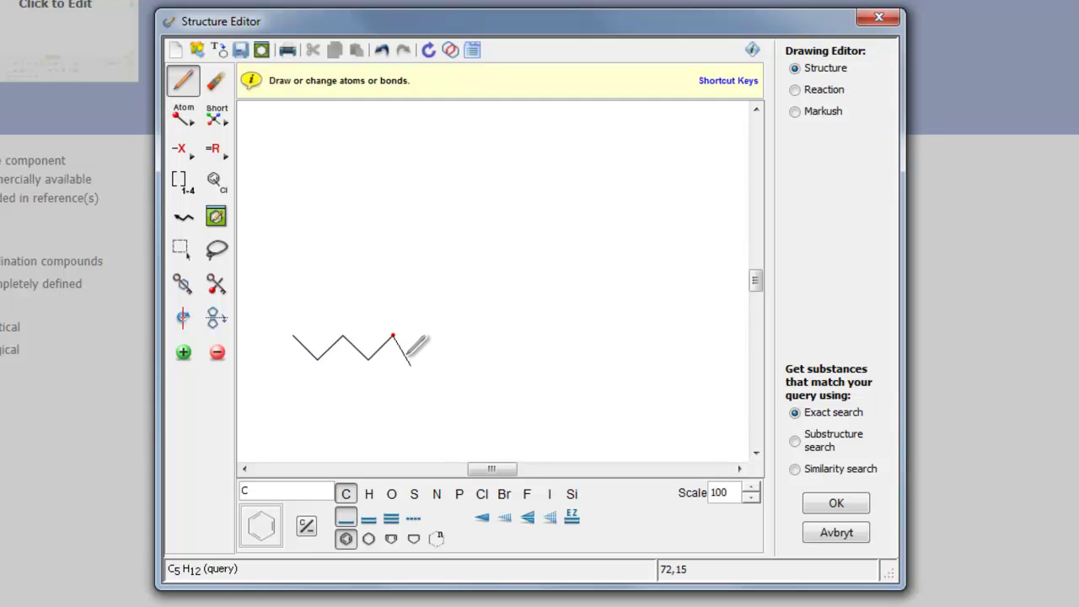
# - Add the two oxygens and the C=O double bond for ethyl propanoate, then accept the query
pyautogui.click(392, 496)
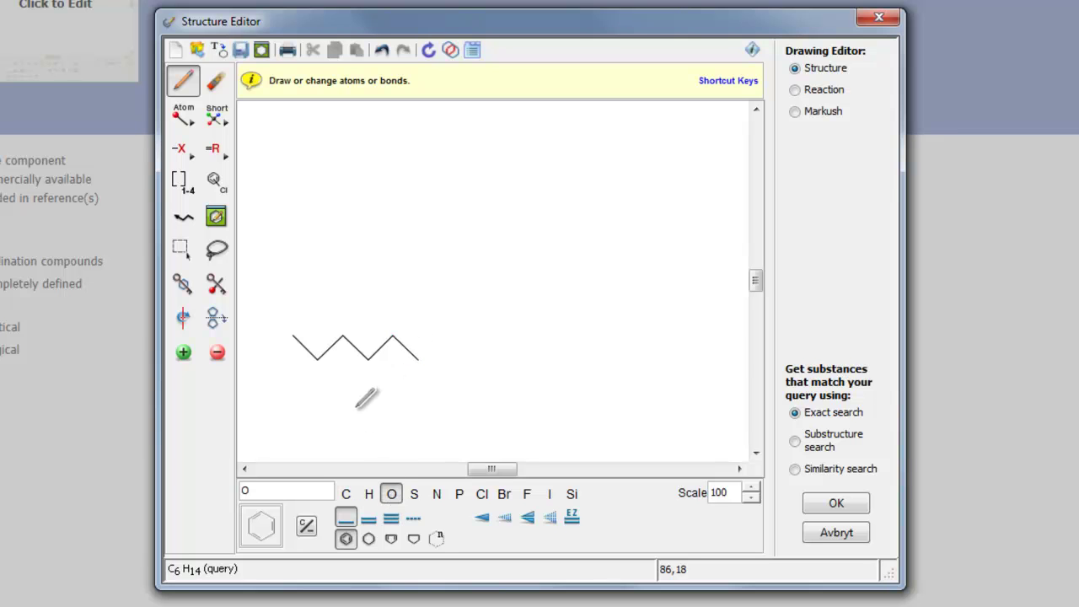
pyautogui.moveTo(343, 335); pyautogui.dragTo(343, 300)
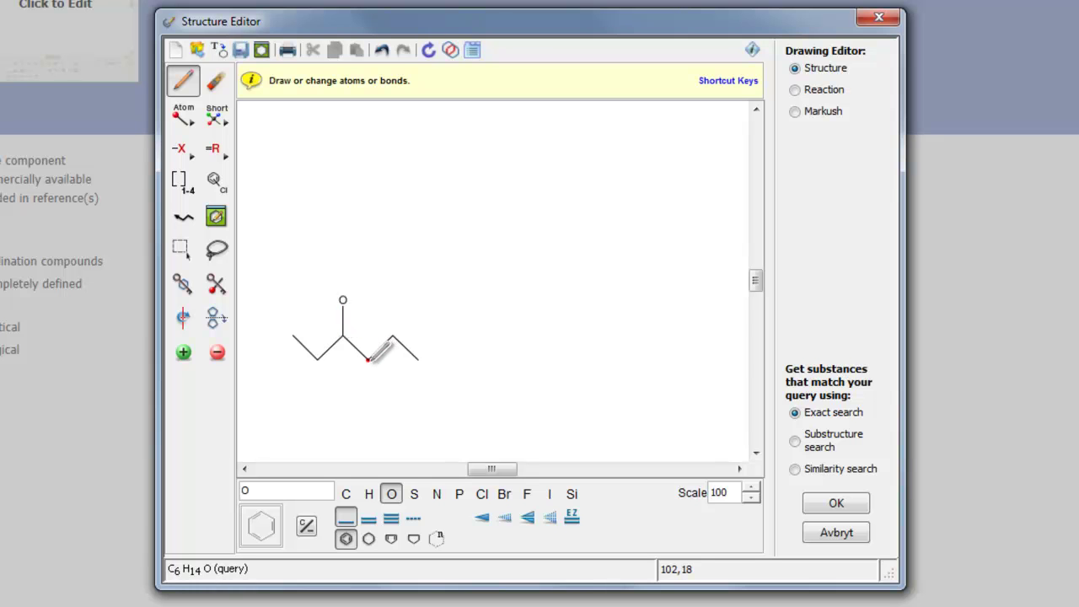
pyautogui.click(367, 360)
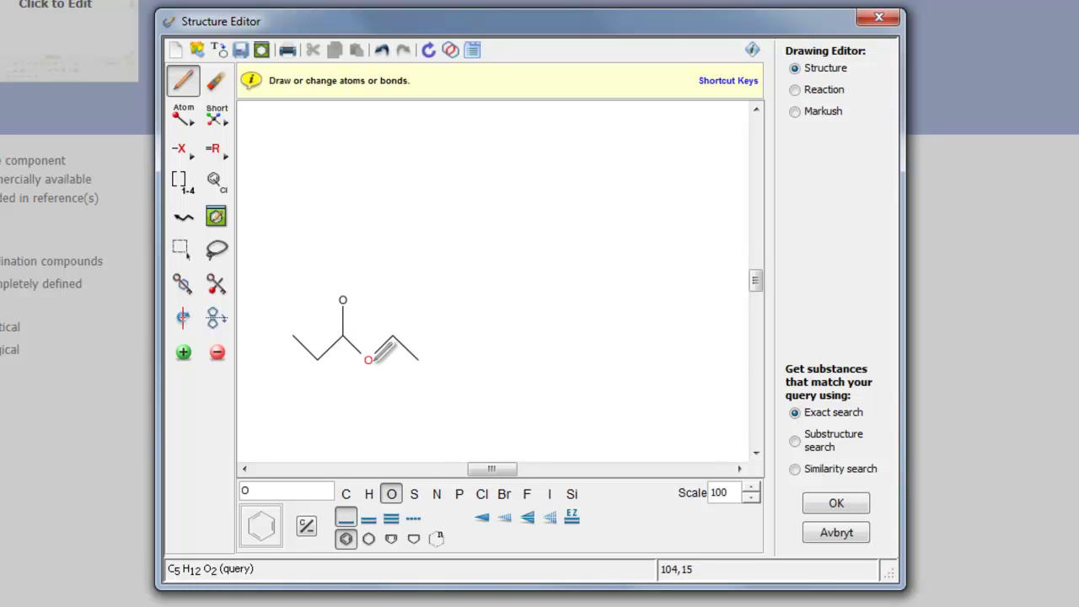
pyautogui.click(371, 521)
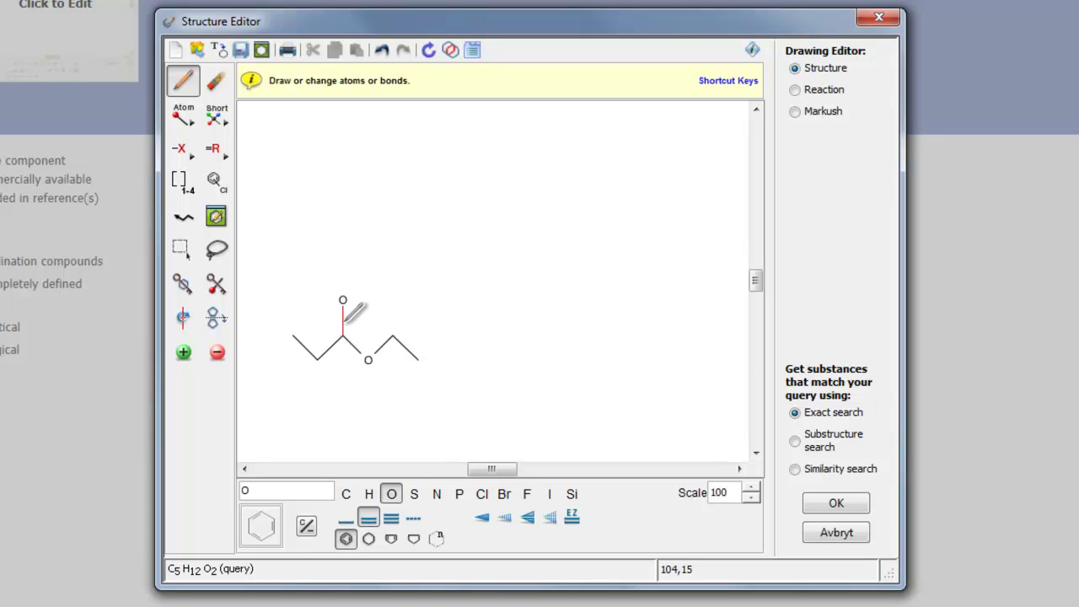
pyautogui.click(344, 318)
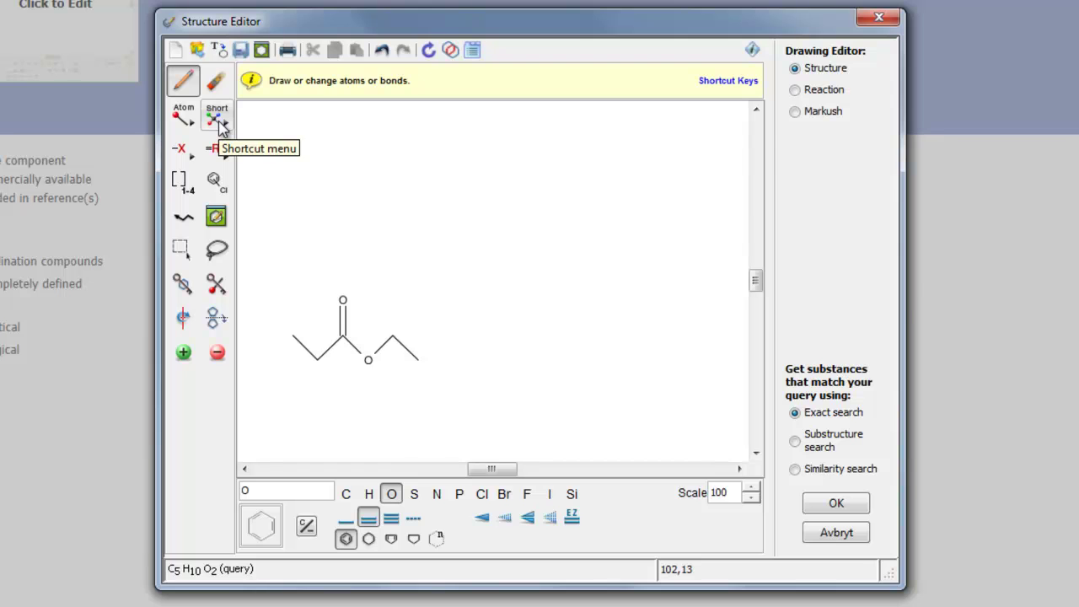
pyautogui.click(217, 123)
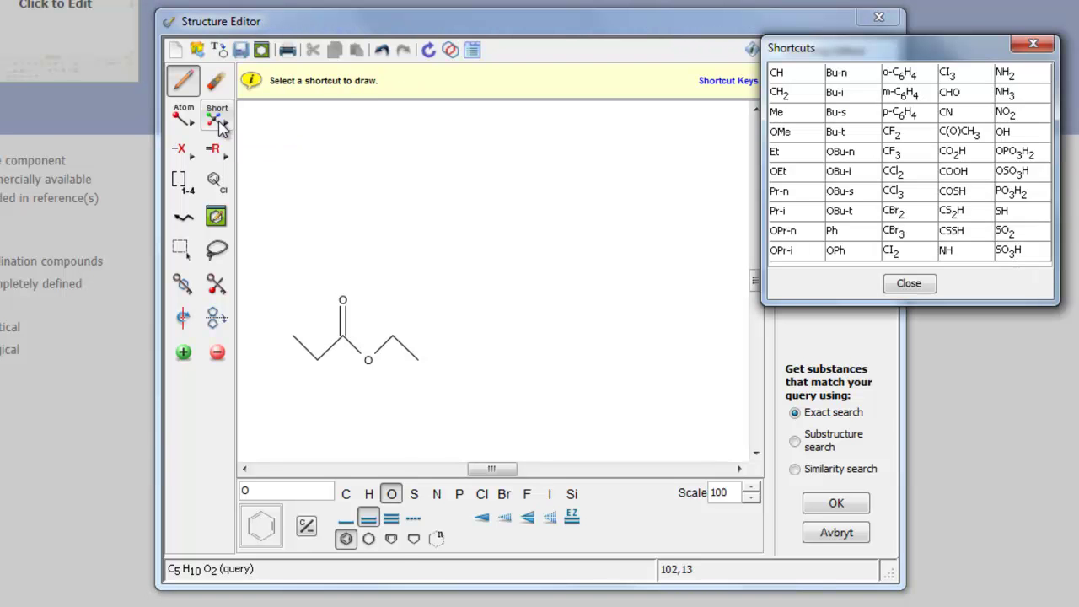
pyautogui.click(904, 287)
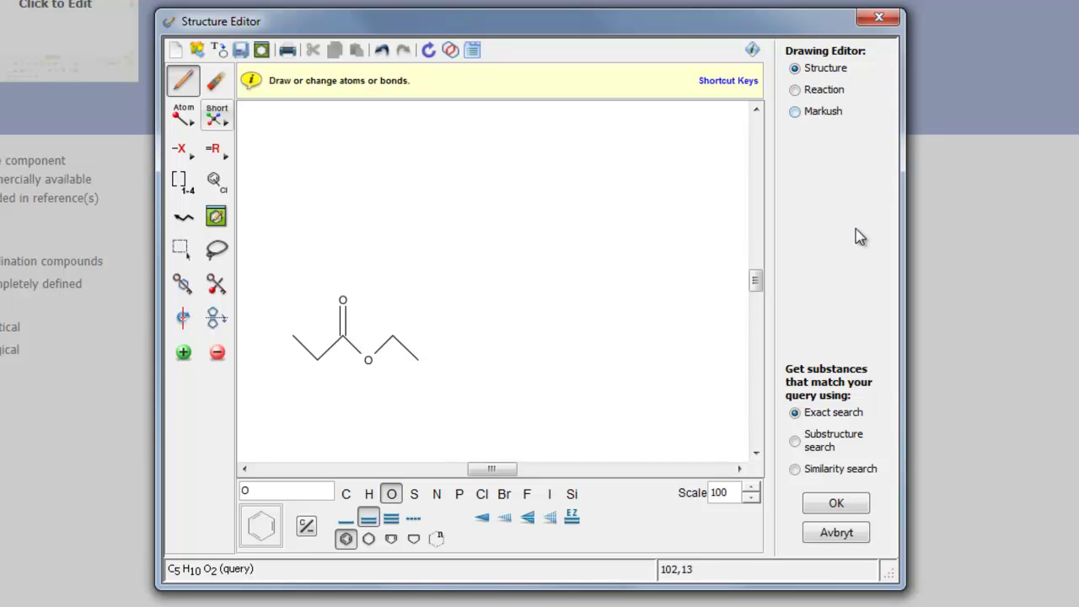
pyautogui.click(836, 508)
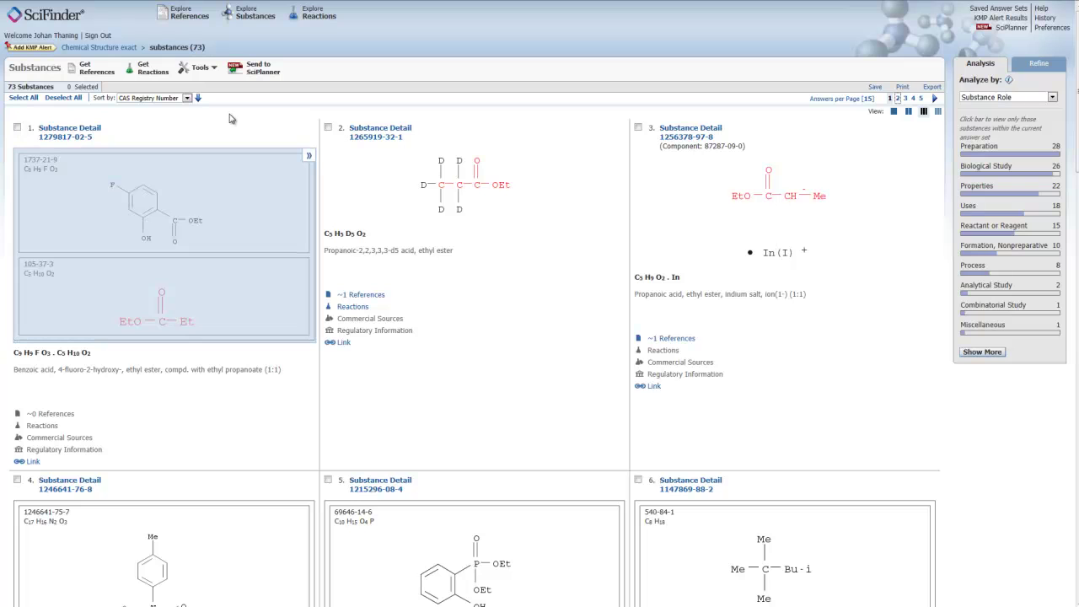
# - Sort the 73 substance hits by Number of References and open the detail page for 105-37-3
pyautogui.click(187, 98)
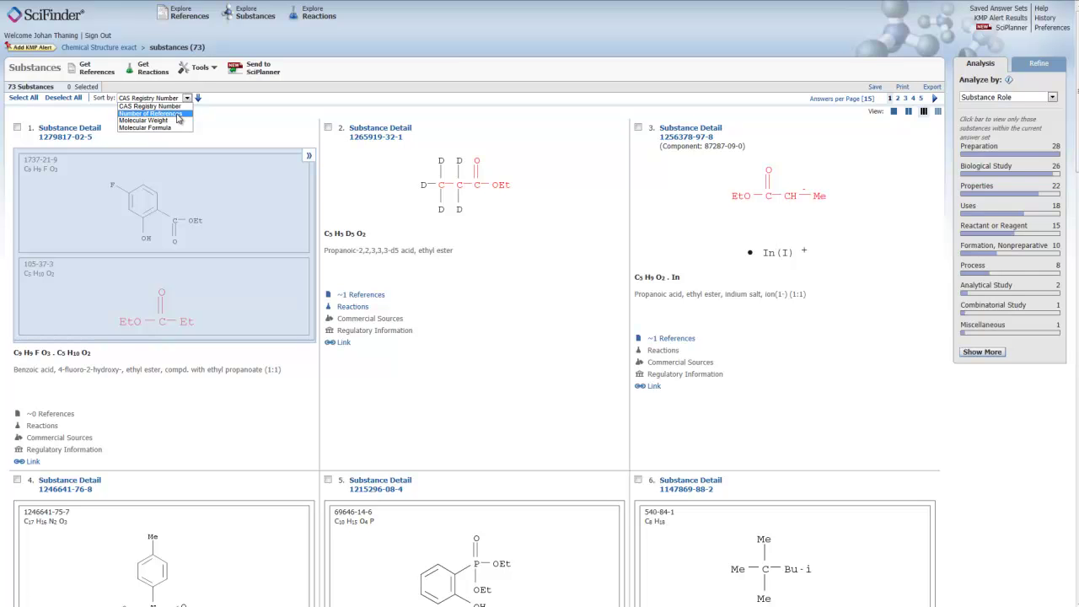
pyautogui.click(150, 113)
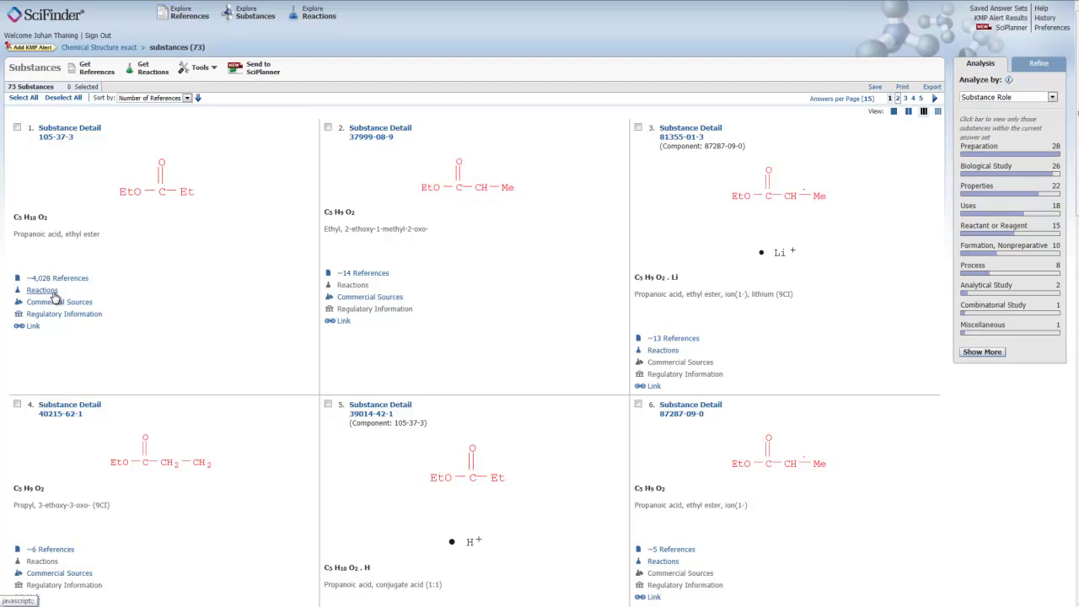
pyautogui.click(85, 133)
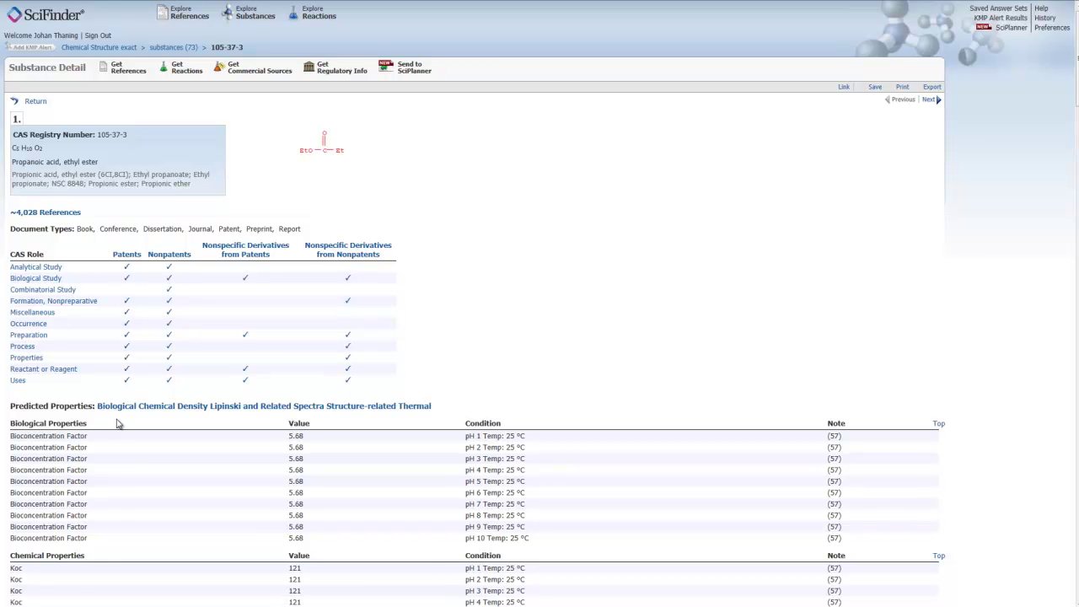
# - Scroll through ethyl propanoate's predicted properties on the Substance Detail page
pyautogui.scroll(-3, 118, 426)
pyautogui.scroll(-3, 120, 415)
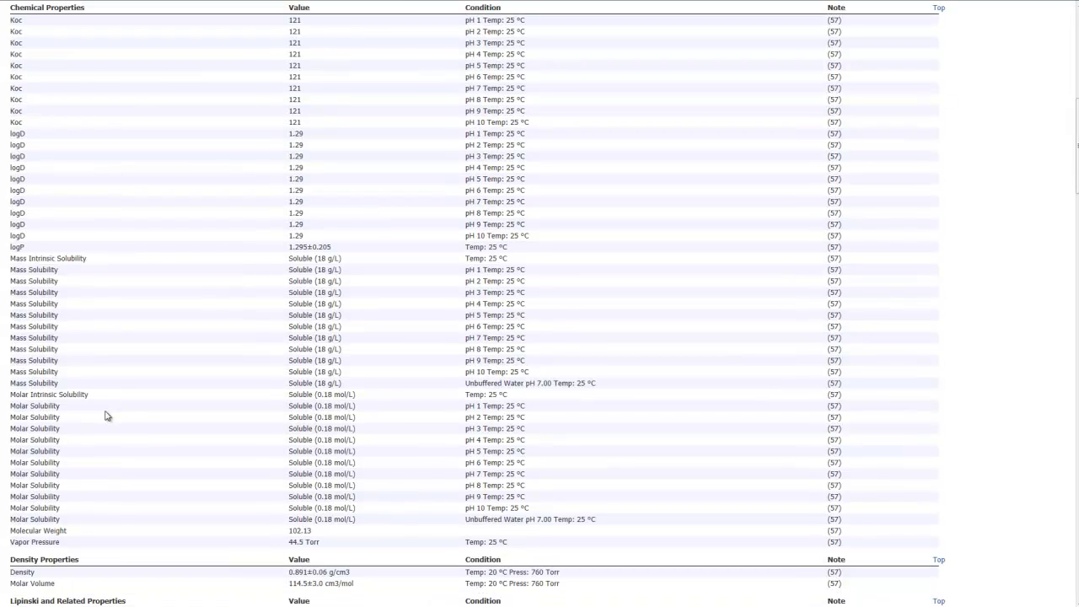
pyautogui.scroll(-3, 174, 441)
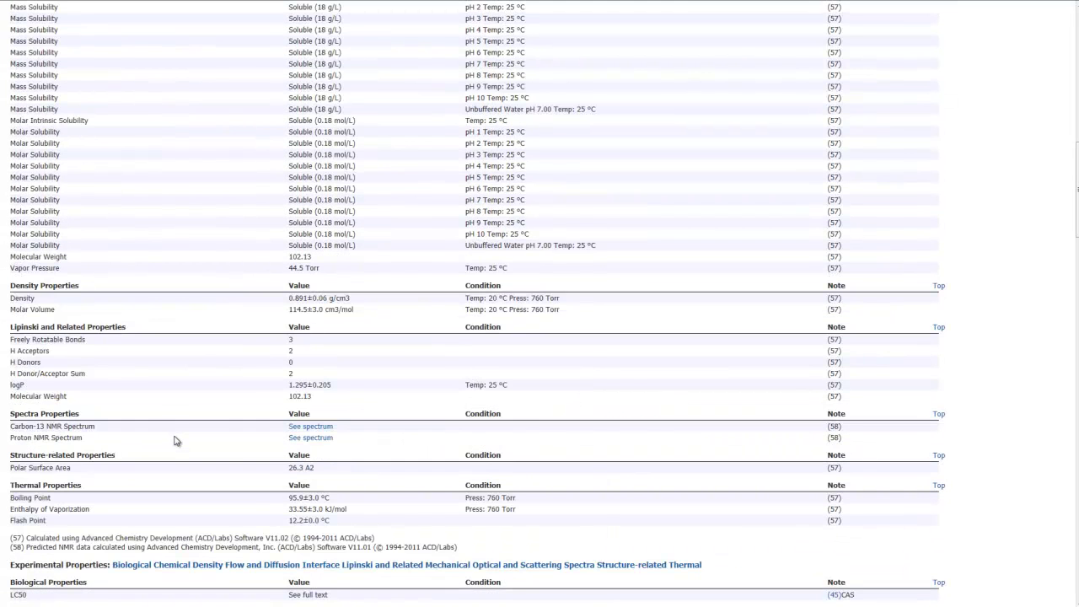
pyautogui.scroll(-2, 176, 437)
pyautogui.scroll(-2, 174, 433)
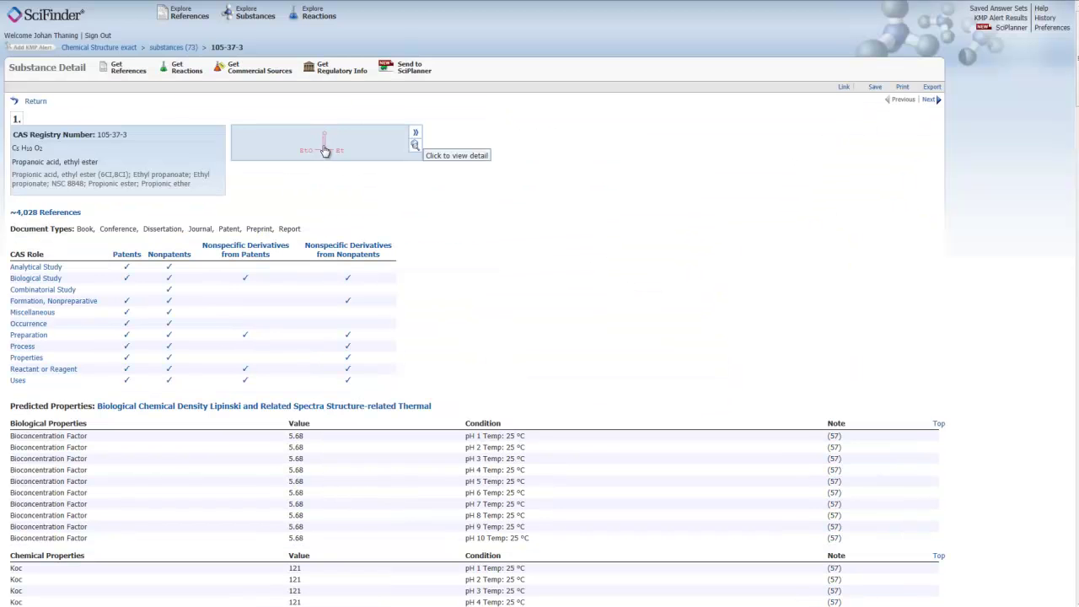
# - Start a new reaction search from ethyl propanoate's structure menu via Explore Reactions
pyautogui.click(414, 133)
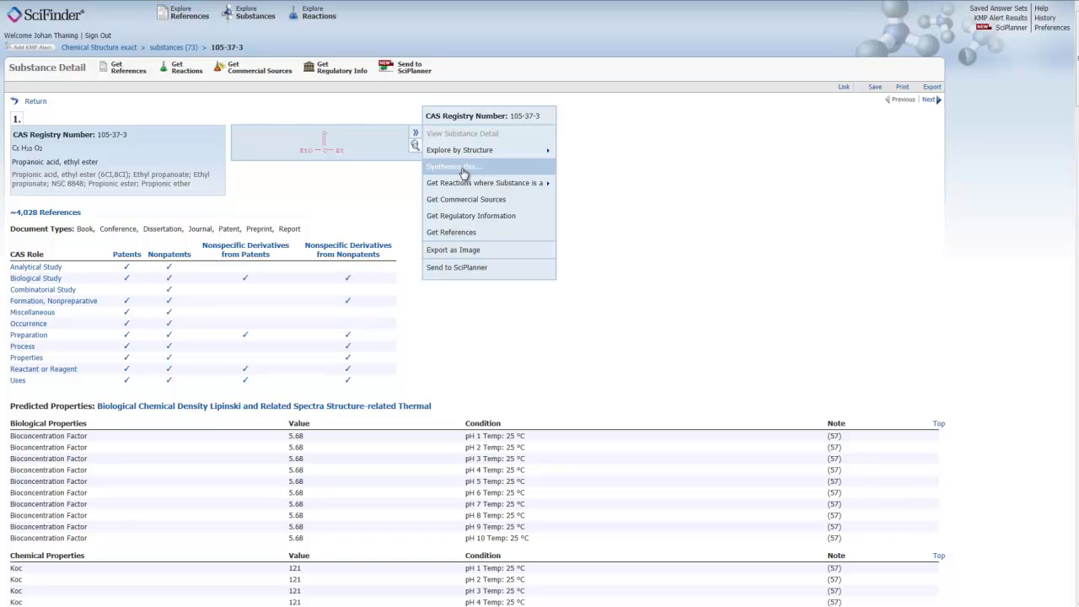
pyautogui.moveTo(506, 187)
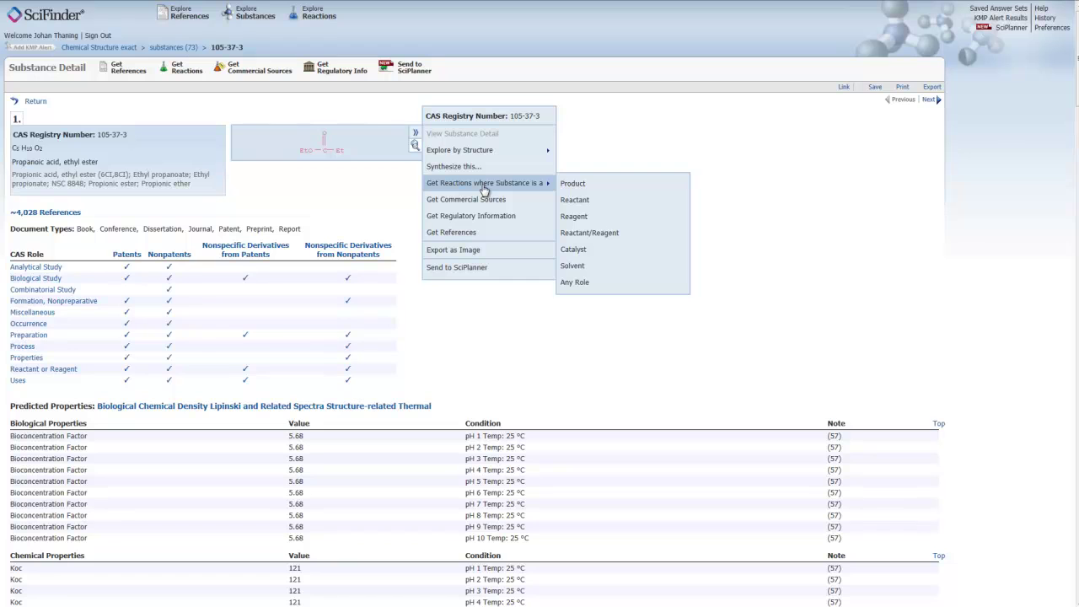
pyautogui.click(312, 15)
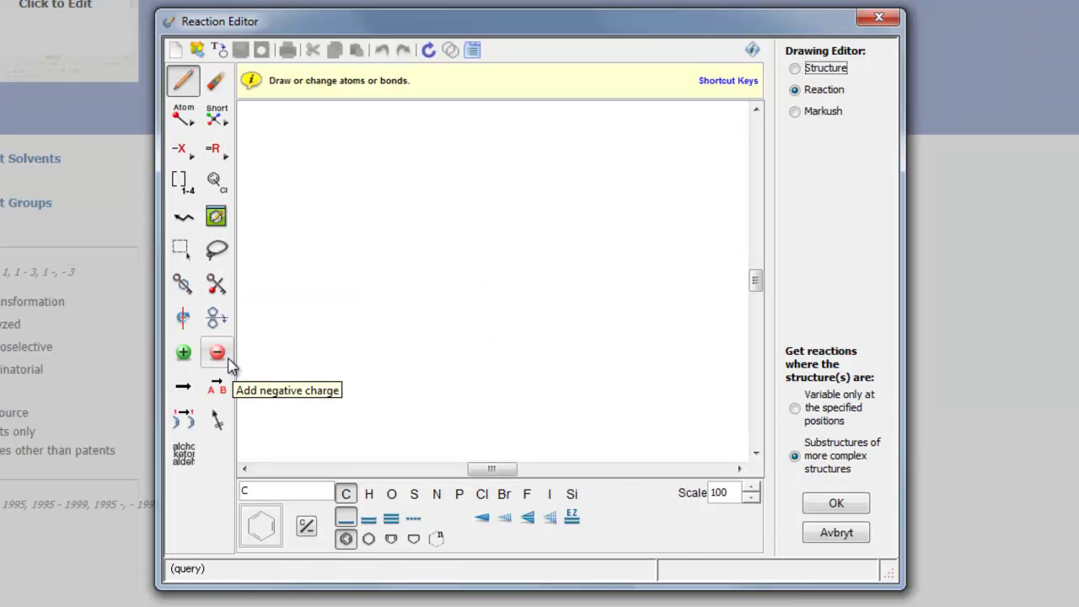
# - Sketch ethyl propanoate above propanoic acid and ethanol (C3H6O2 . C2H6O . C5H10O2) in the Reaction Editor
pyautogui.moveTo(261, 378); pyautogui.dragTo(286, 403)
pyautogui.moveTo(286, 404)
pyautogui.mouseDown()
pyautogui.moveTo(312, 378)
pyautogui.moveTo(363, 386)
pyautogui.mouseUp()
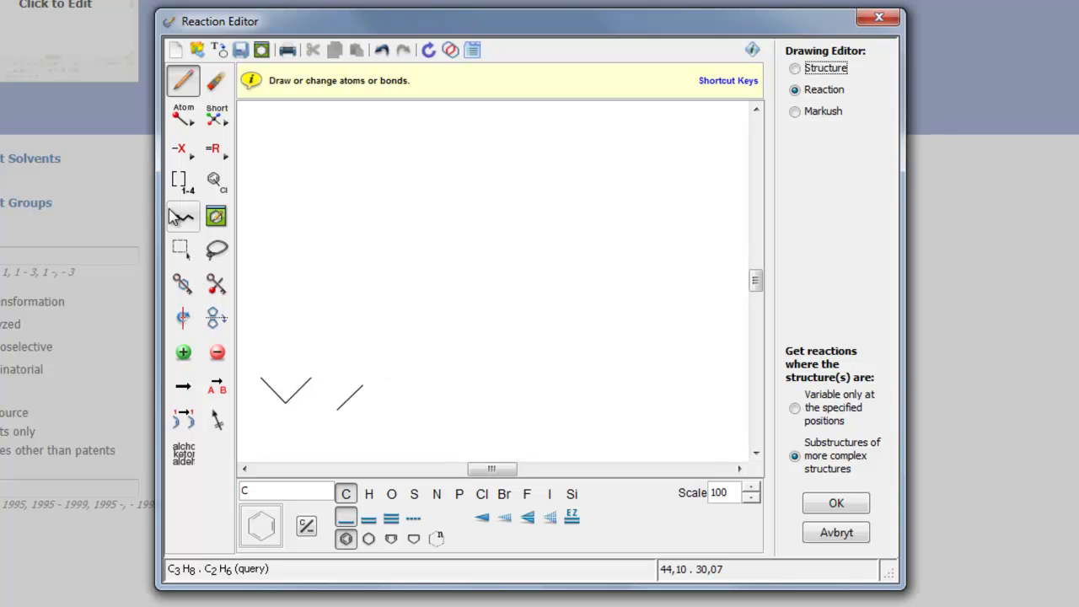
pyautogui.click(179, 221)
pyautogui.moveTo(264, 253); pyautogui.dragTo(436, 258)
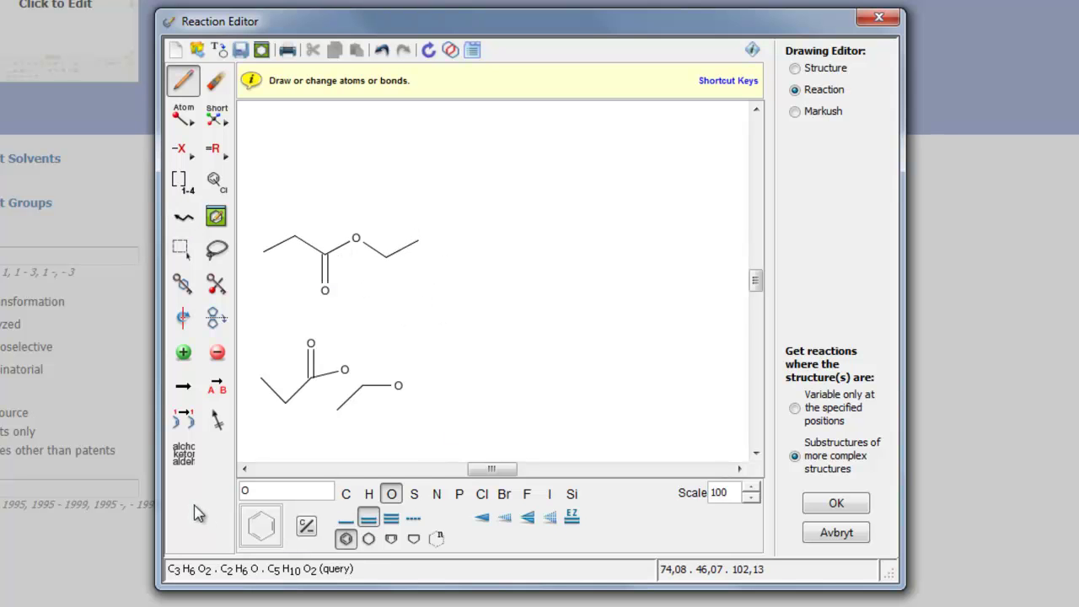
pyautogui.click(221, 396)
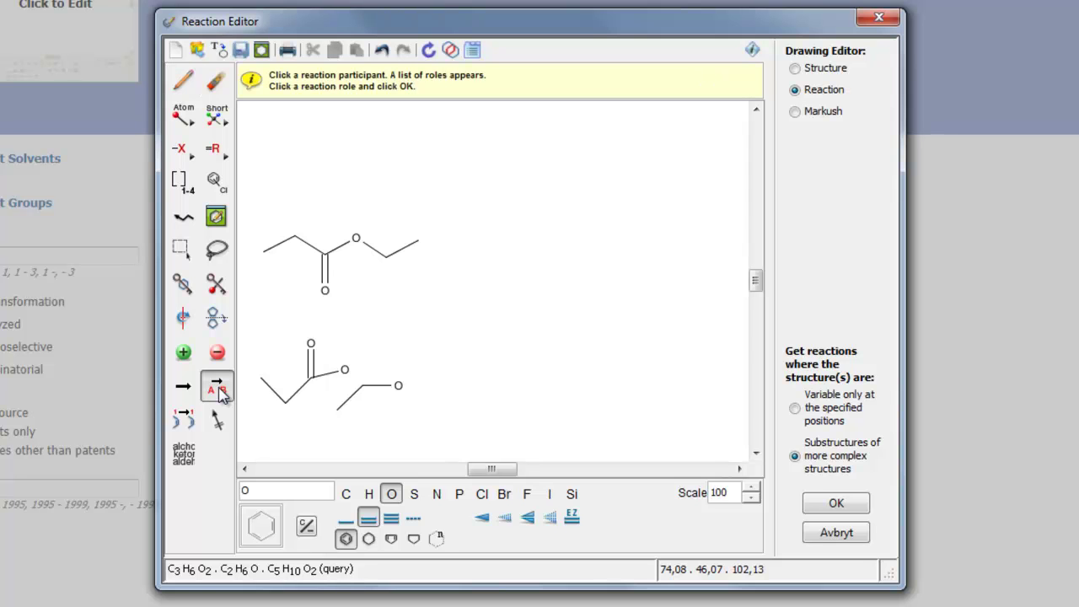
# - Tag the lower fragments, propanoic acid and ethanol, as reactant/reagent
pyautogui.click(317, 373)
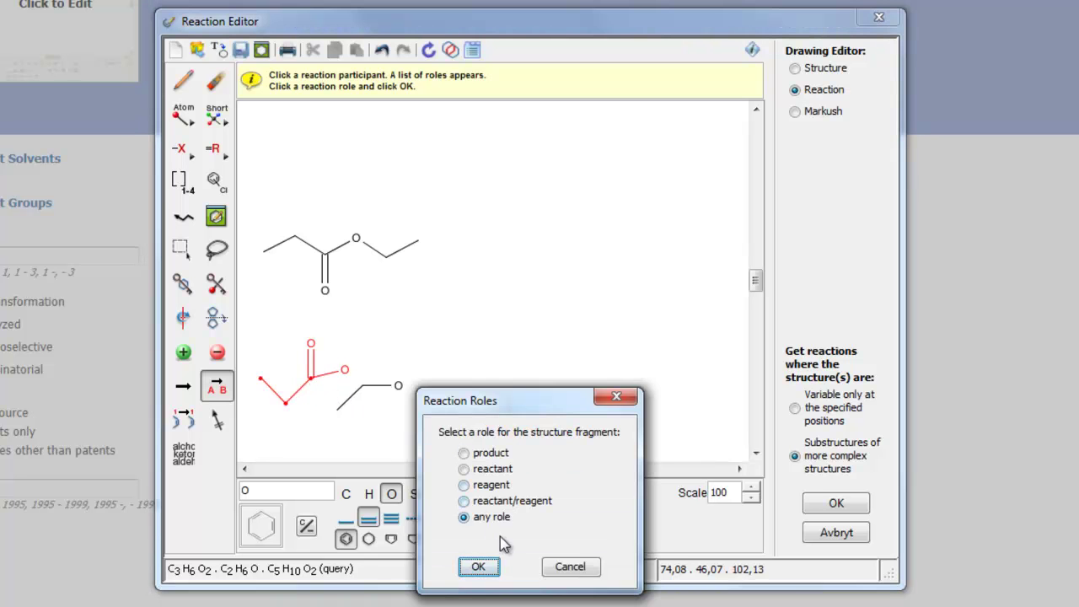
pyautogui.click(464, 502)
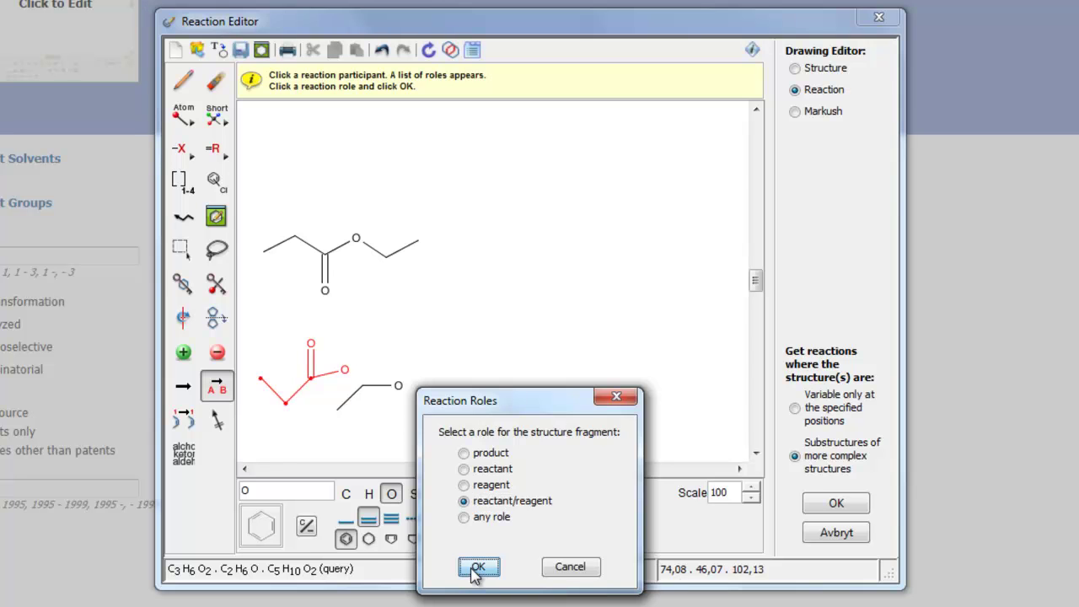
pyautogui.click(477, 569)
# - Mark ethyl propanoate as product, allow variability only at specified positions, and accept the query
pyautogui.click(329, 253)
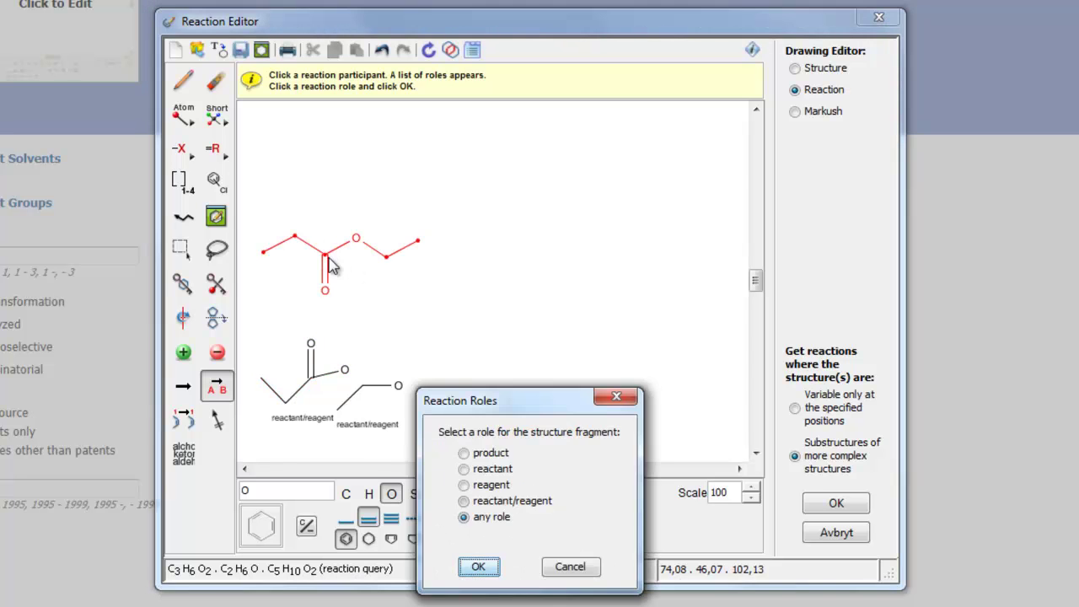
pyautogui.click(491, 459)
pyautogui.click(479, 569)
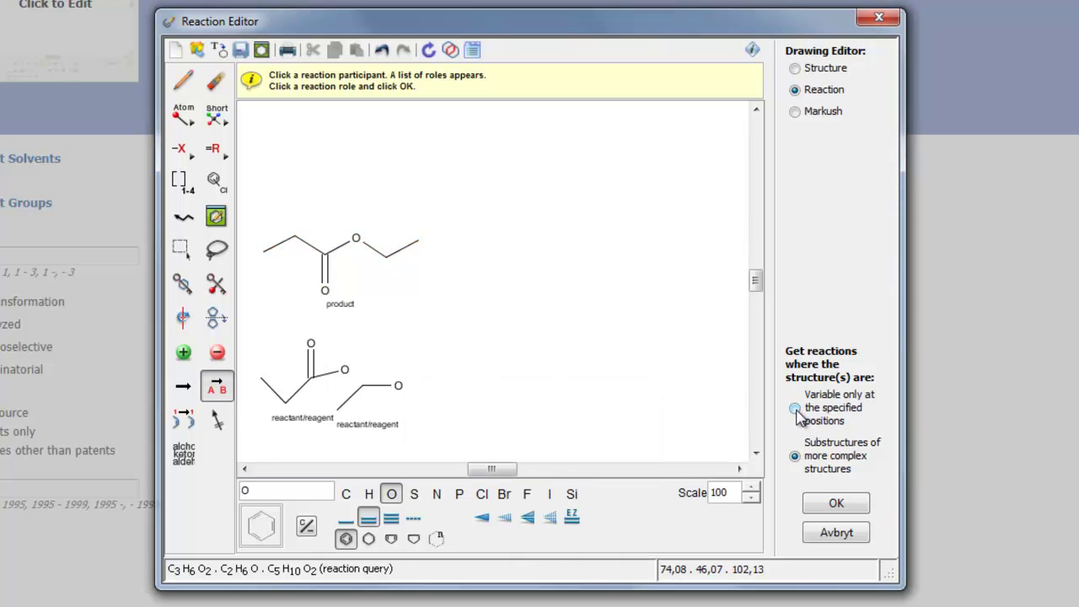
pyautogui.click(798, 413)
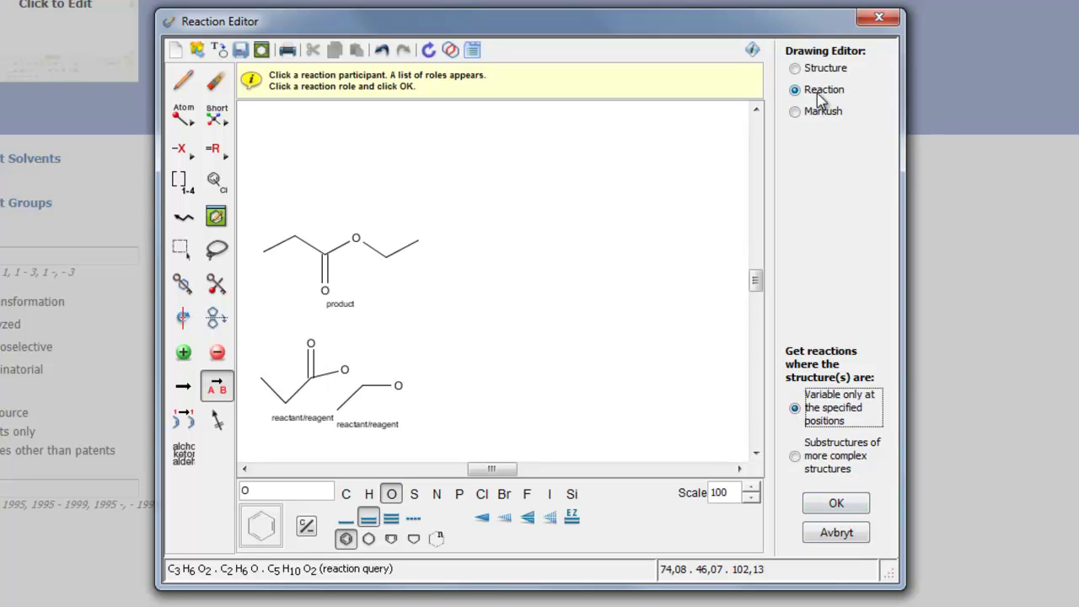
pyautogui.click(833, 506)
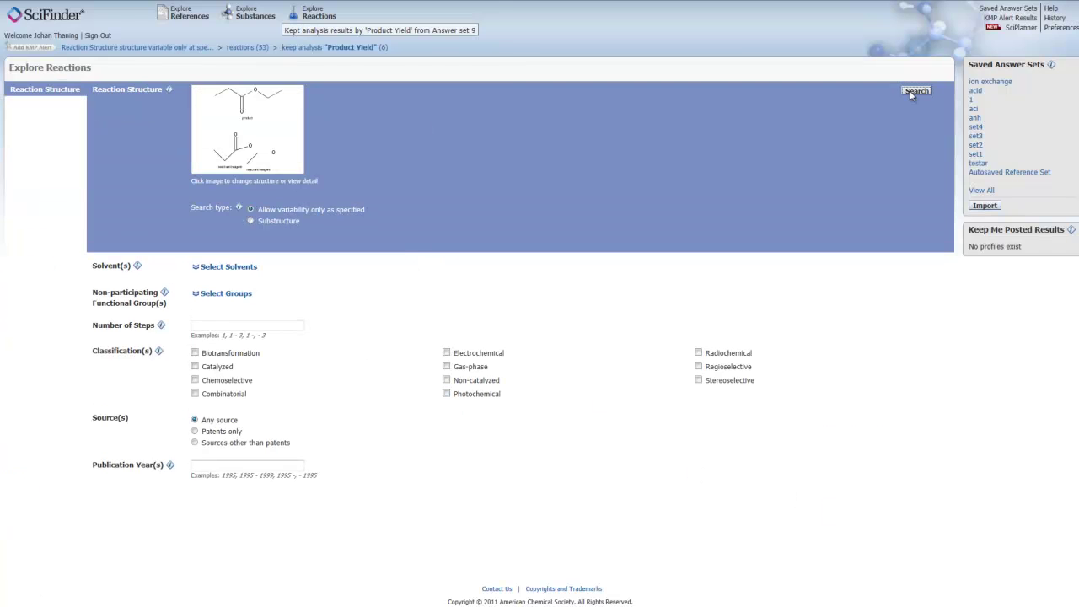
# - Run the reaction search and filter the 53 reactions by Product Yield to the 6 at >=90%
pyautogui.click(912, 93)
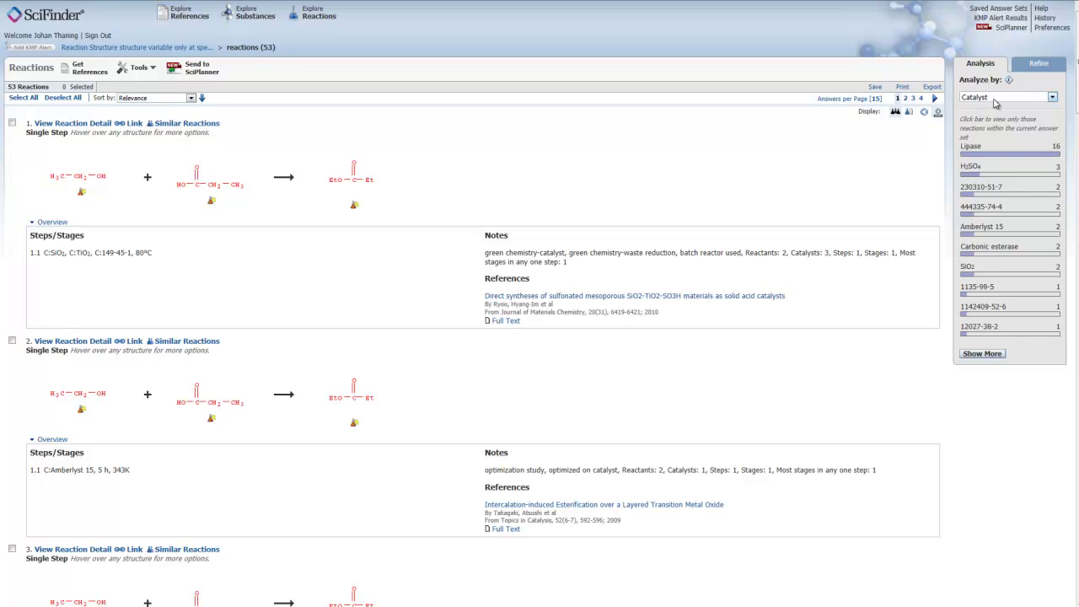
pyautogui.click(1052, 98)
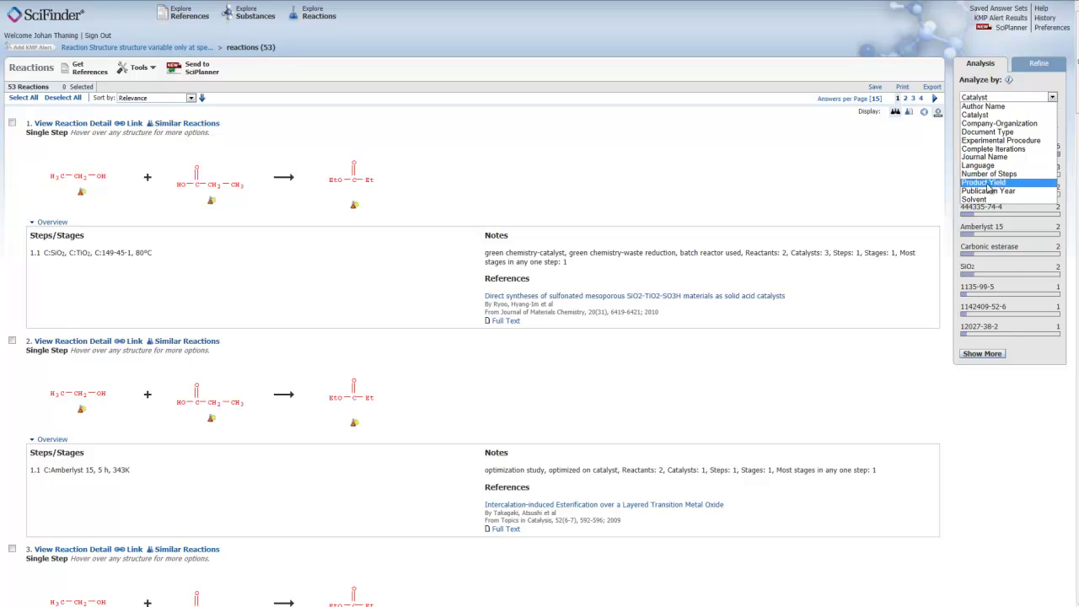
pyautogui.click(989, 183)
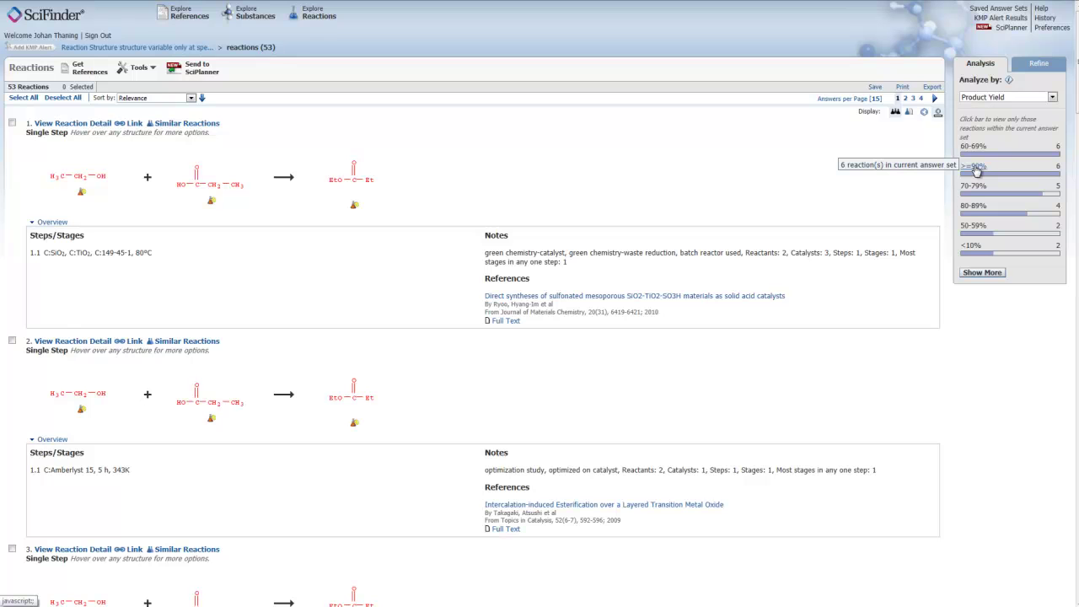
pyautogui.click(976, 171)
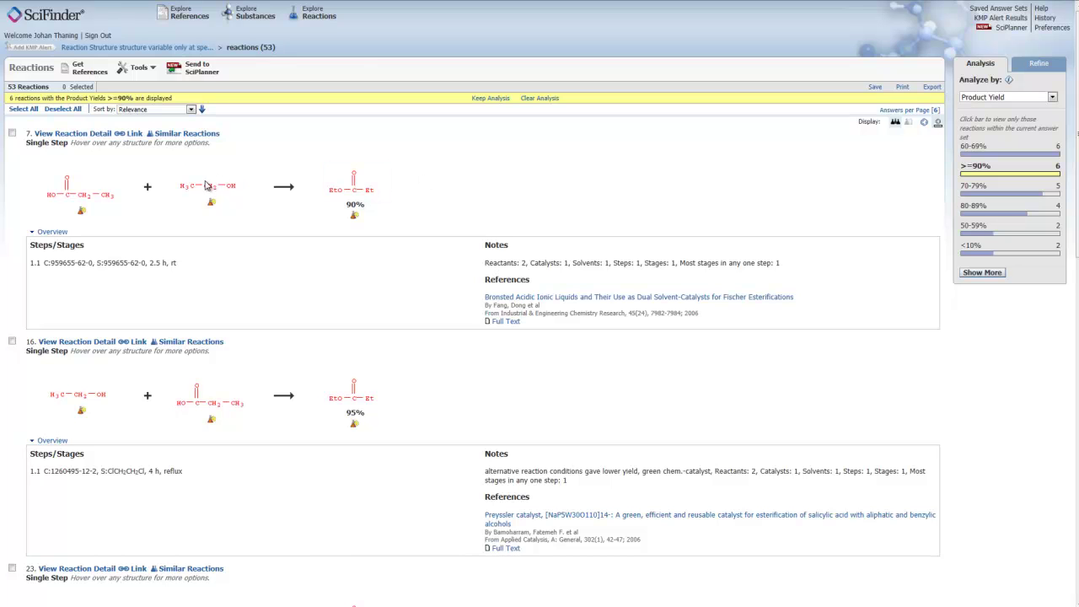
# - View the Substance Detail page for the ethanol reactant, CAS 64-17-5
pyautogui.moveTo(216, 190)
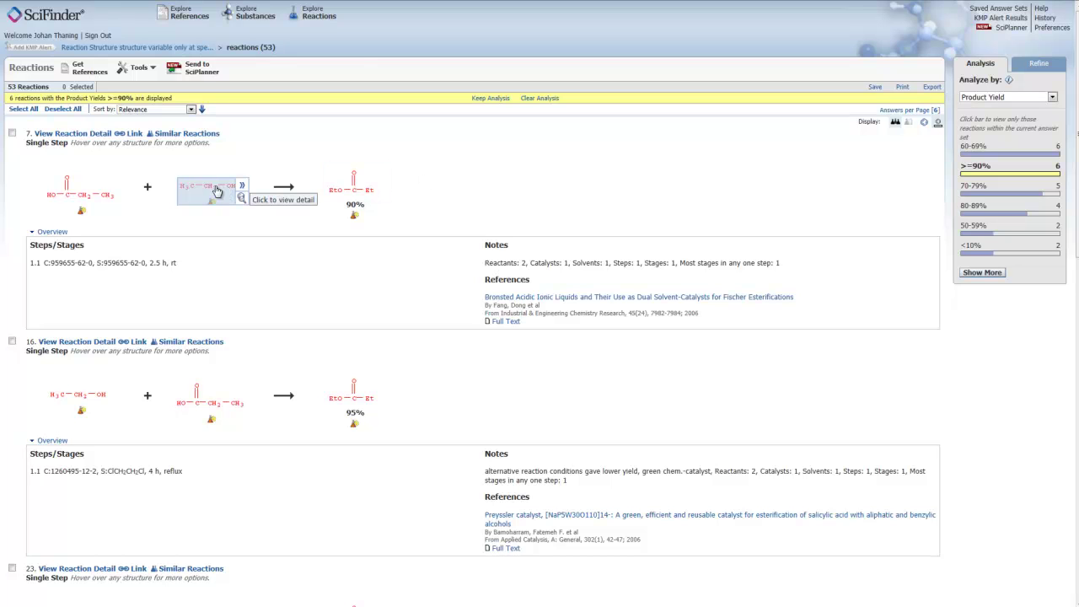
pyautogui.click(241, 187)
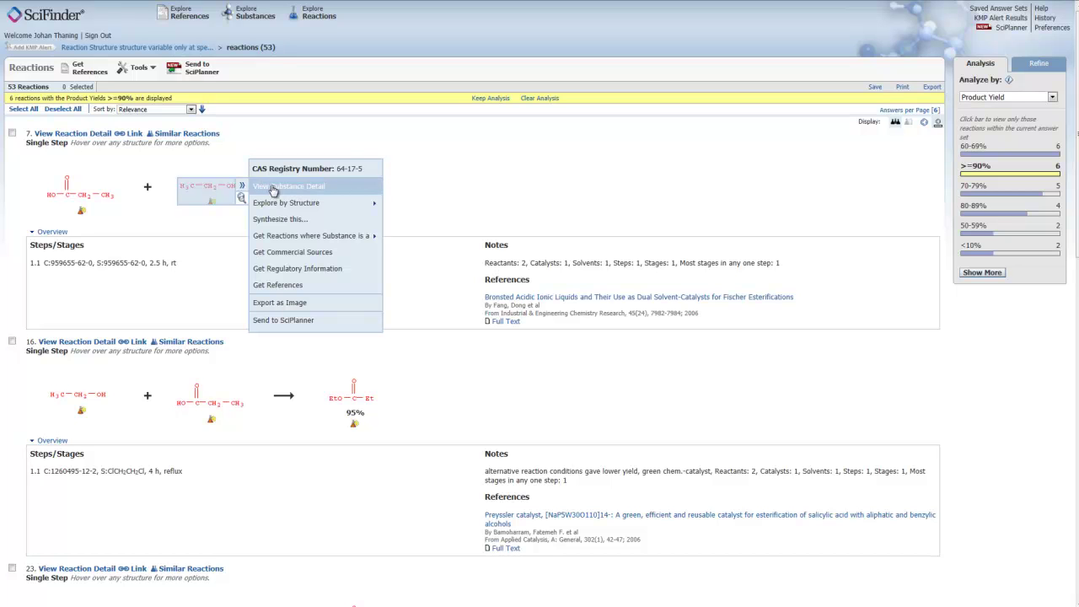
pyautogui.click(273, 187)
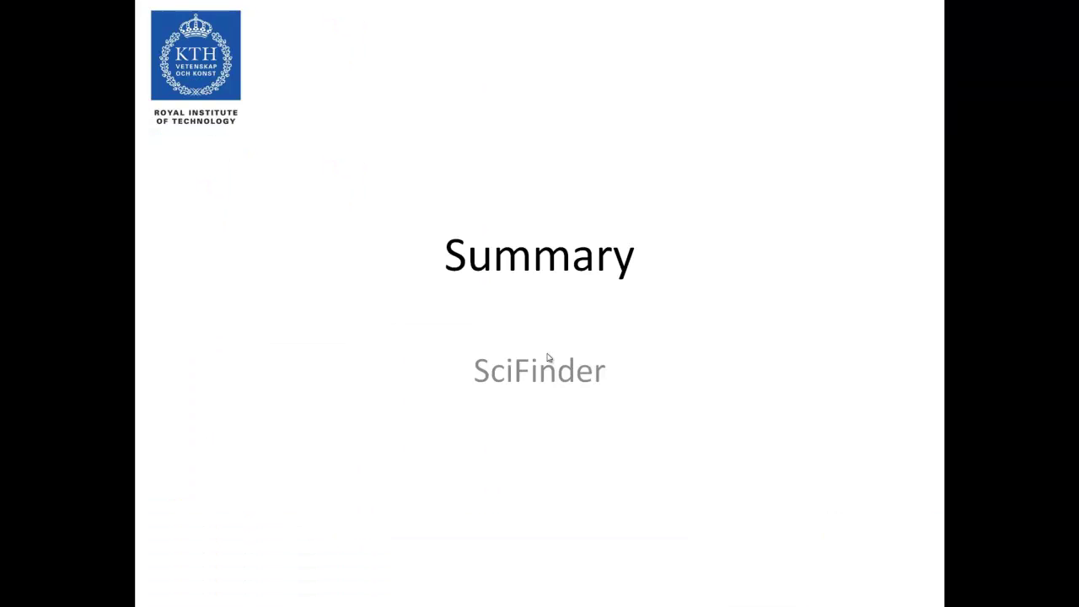
# - Advance the slideshow from the summary bullets to the 'Having problems?' slide
pyautogui.click(548, 358)
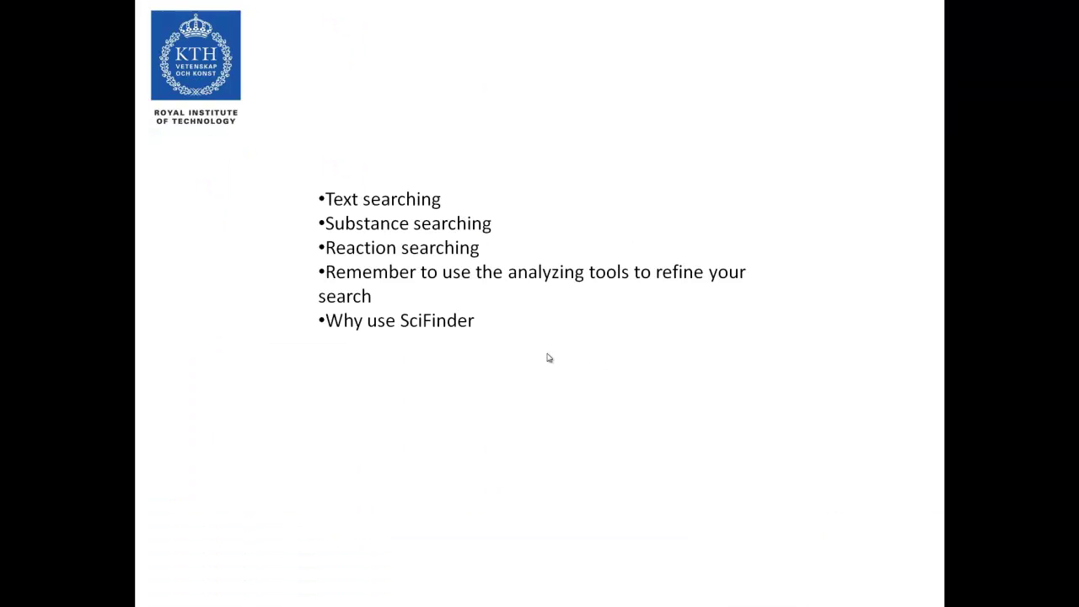